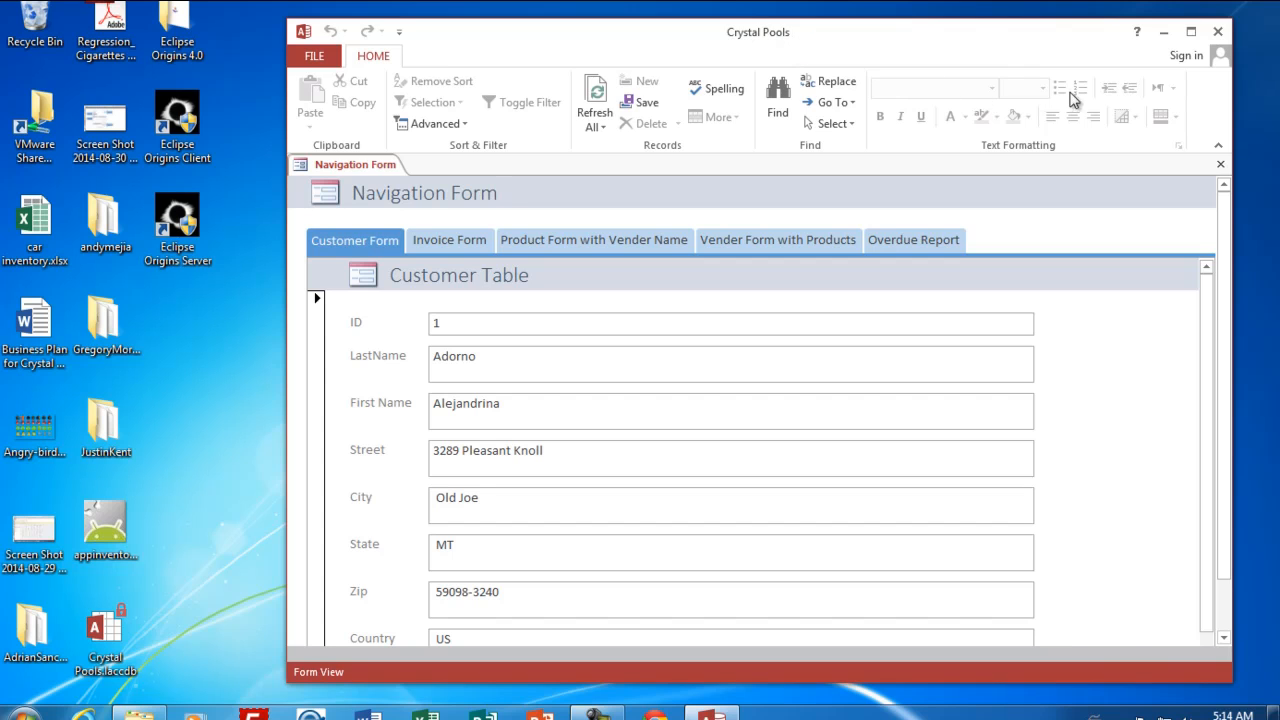
- Maximize the database window and look through the invoice, product, vender and overdue report pages of the Navigation Form
{"action": "left_click", "coordinate": [1191, 32]}
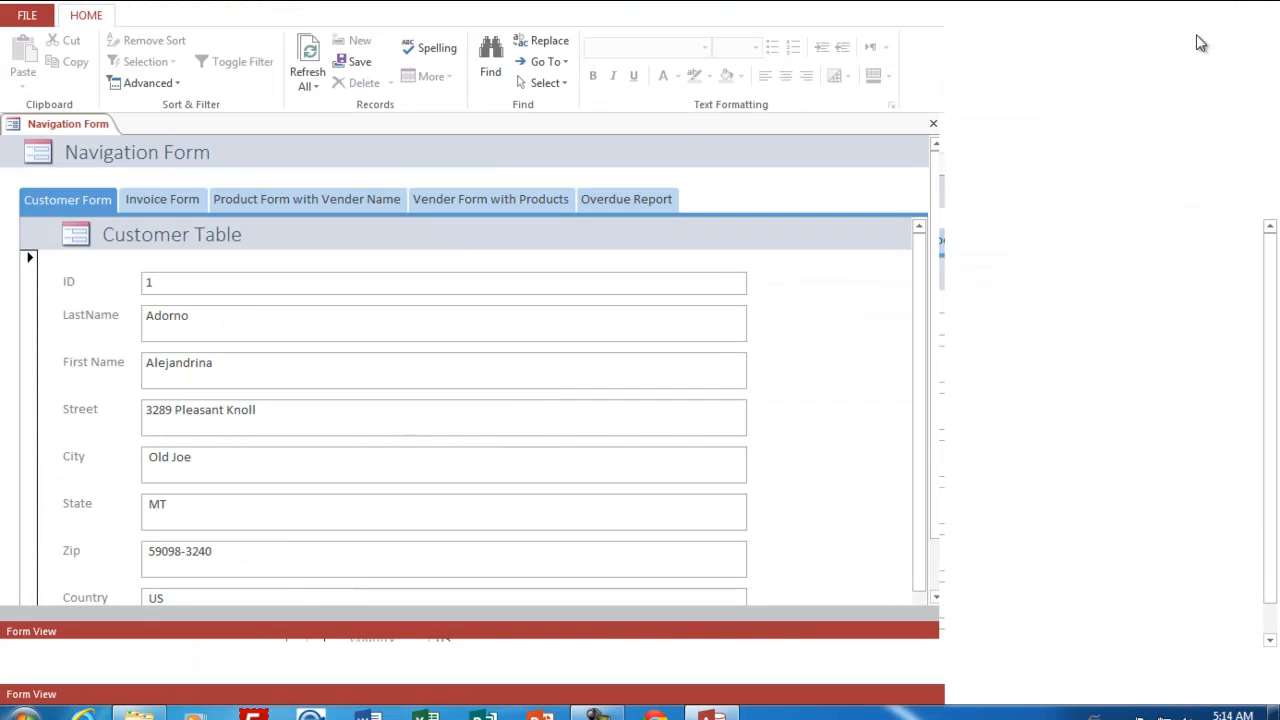
{"action": "left_click", "coordinate": [161, 197]}
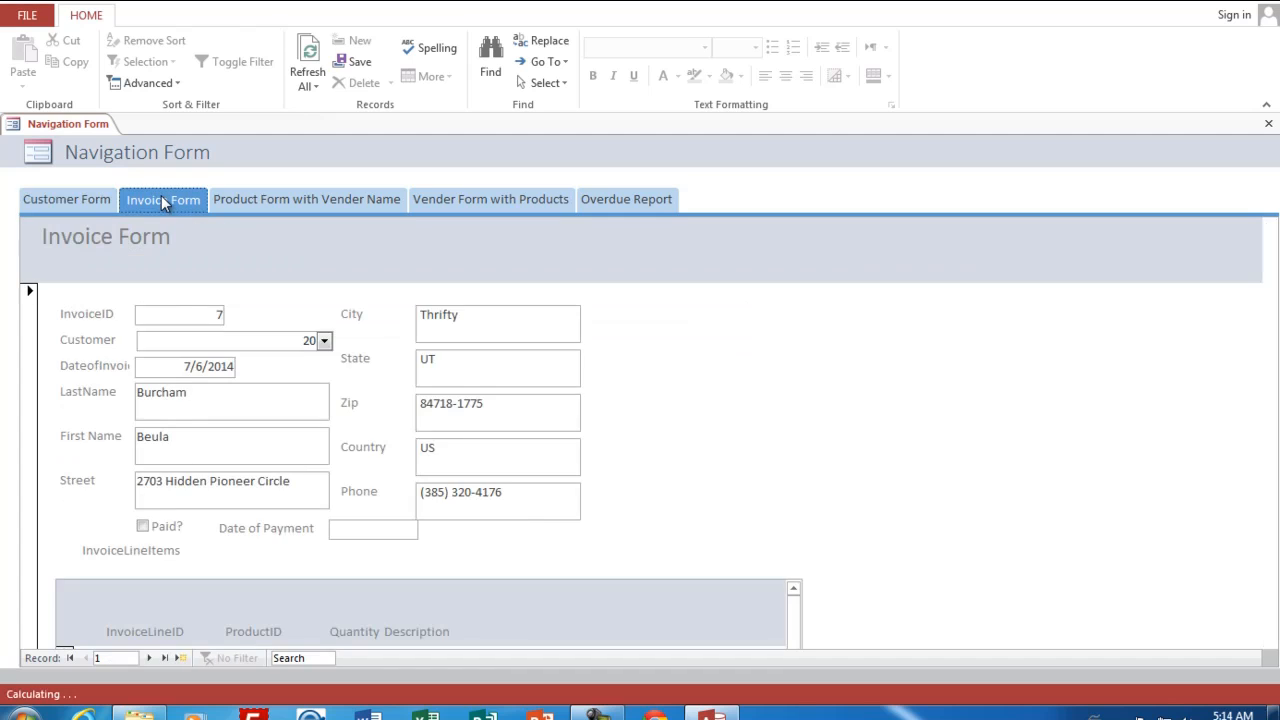
{"action": "left_click", "coordinate": [281, 197]}
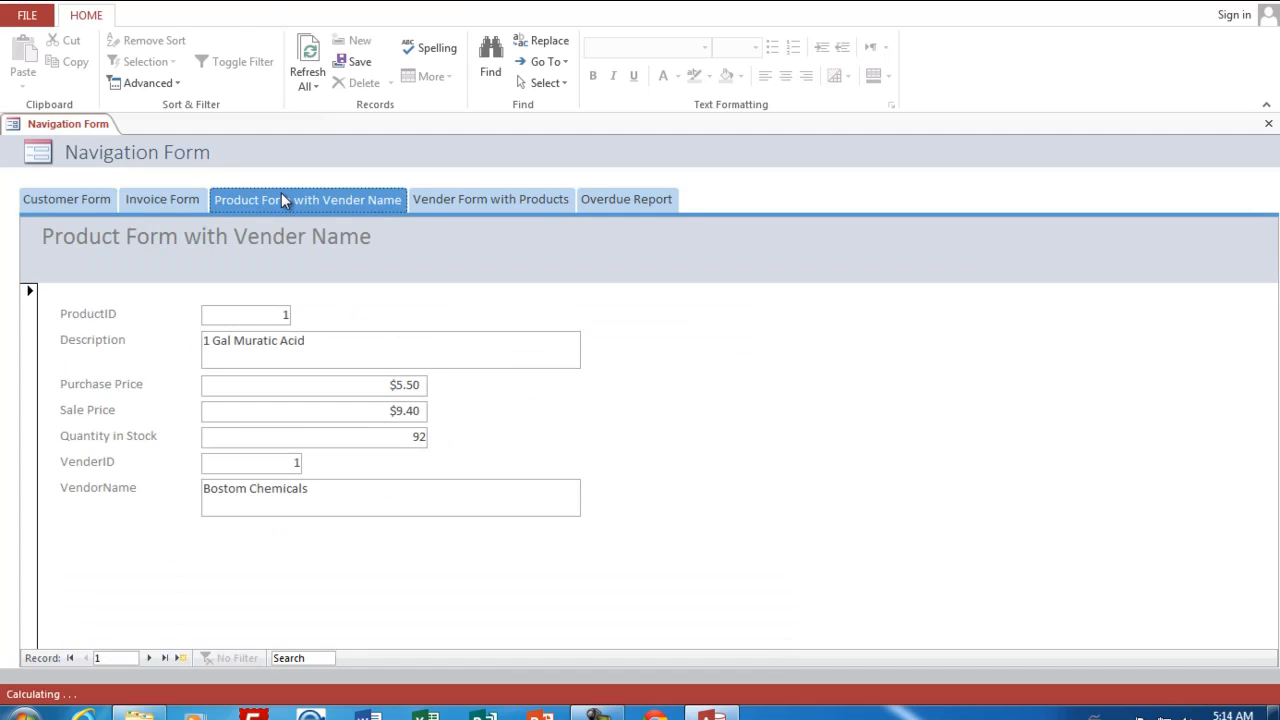
{"action": "left_click", "coordinate": [485, 206]}
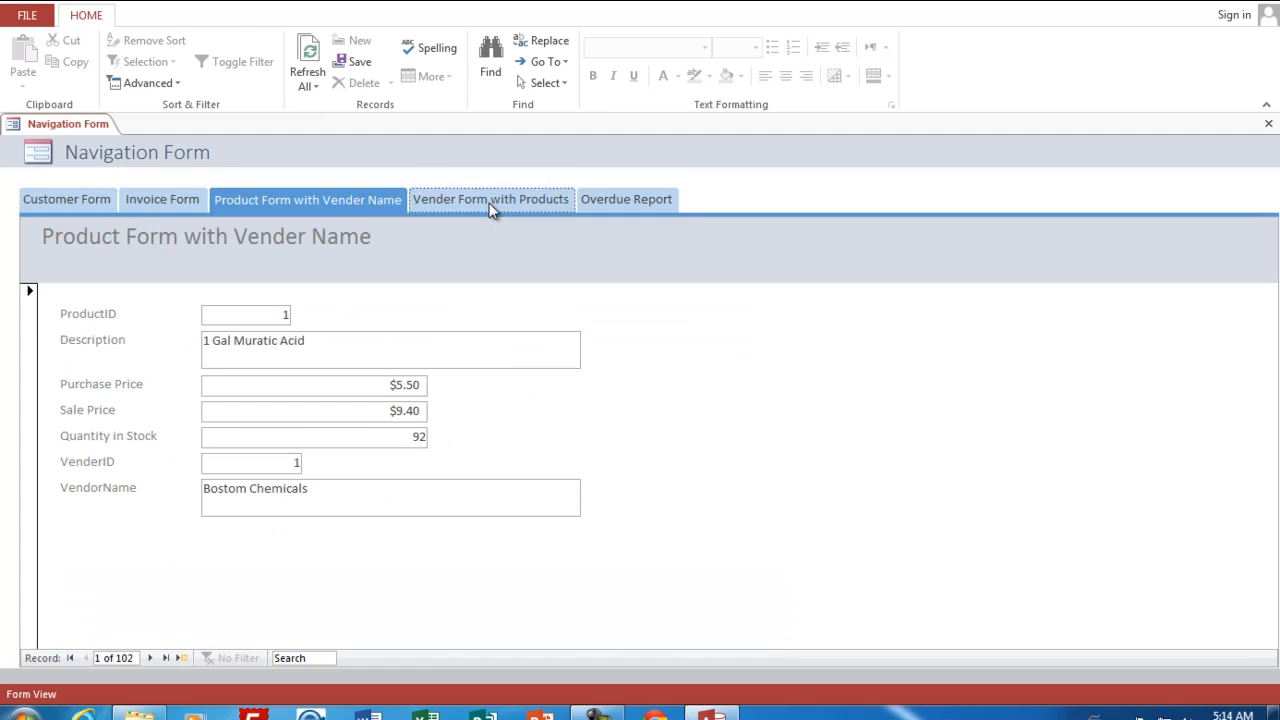
{"action": "left_click", "coordinate": [628, 201]}
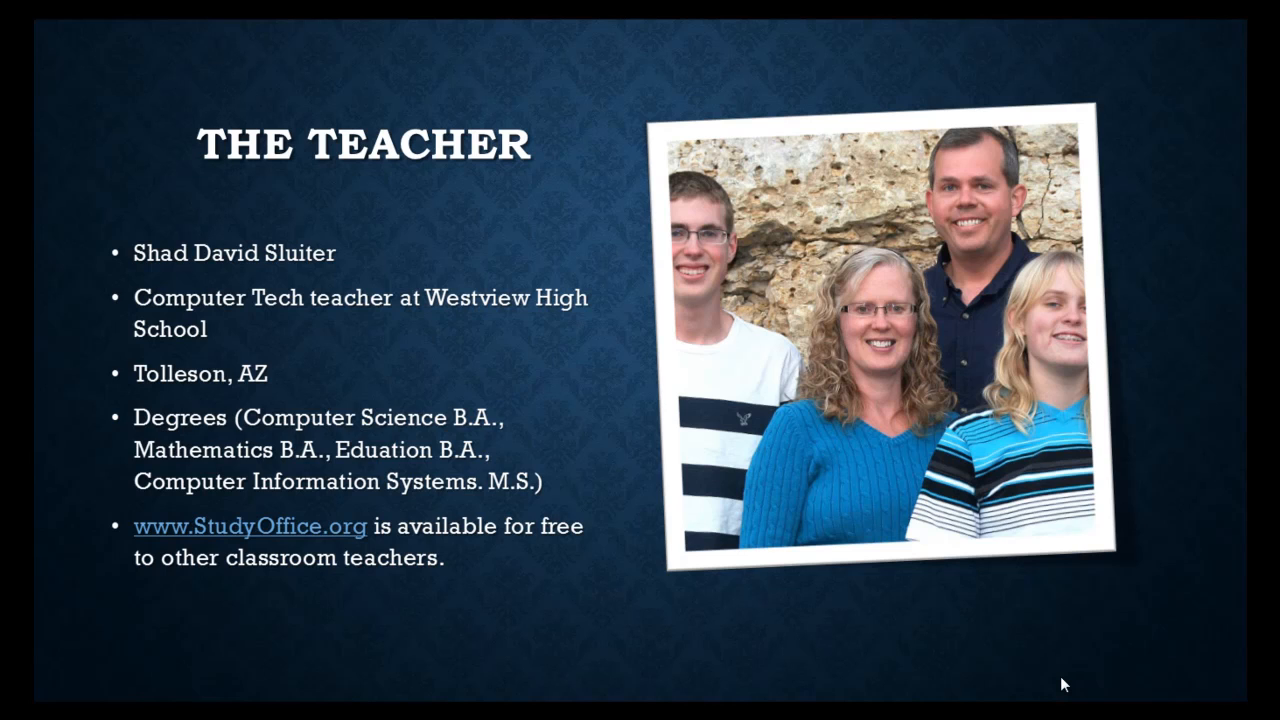
{"action": "left_click", "coordinate": [1060, 676]}
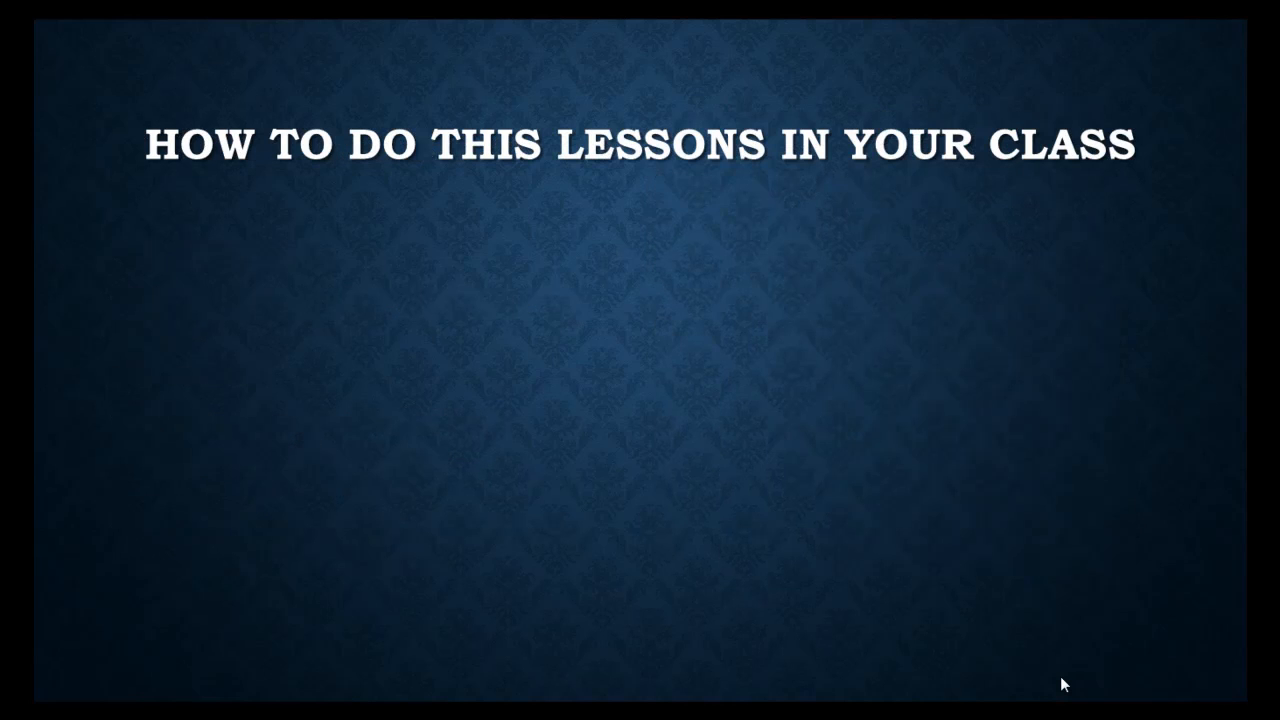
{"action": "left_click", "coordinate": [1060, 676]}
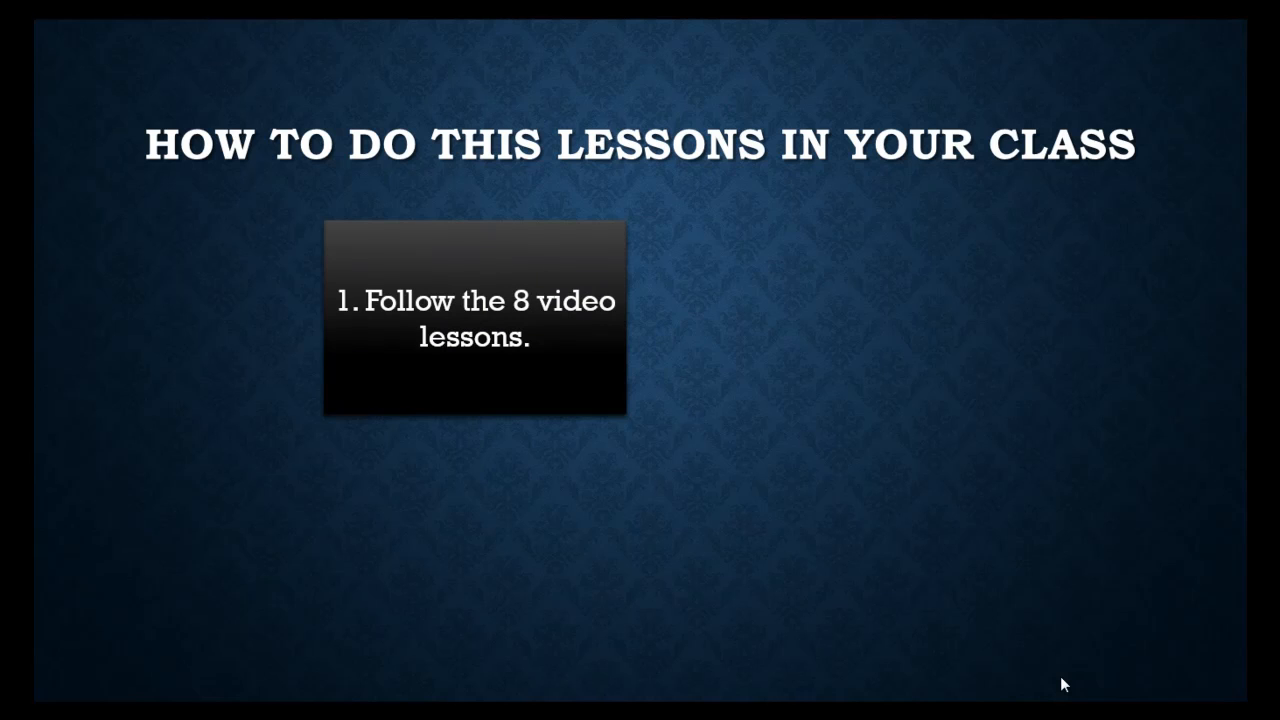
{"action": "left_click", "coordinate": [1060, 676]}
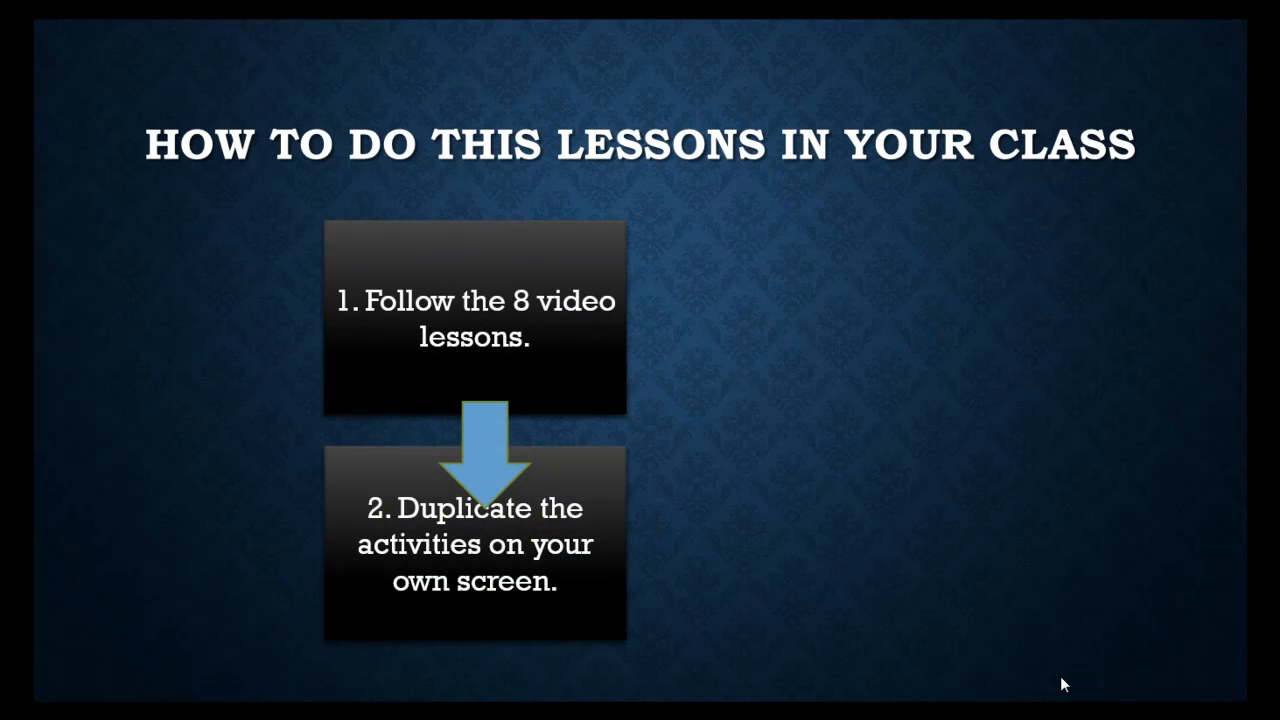
{"action": "left_click", "coordinate": [1060, 676]}
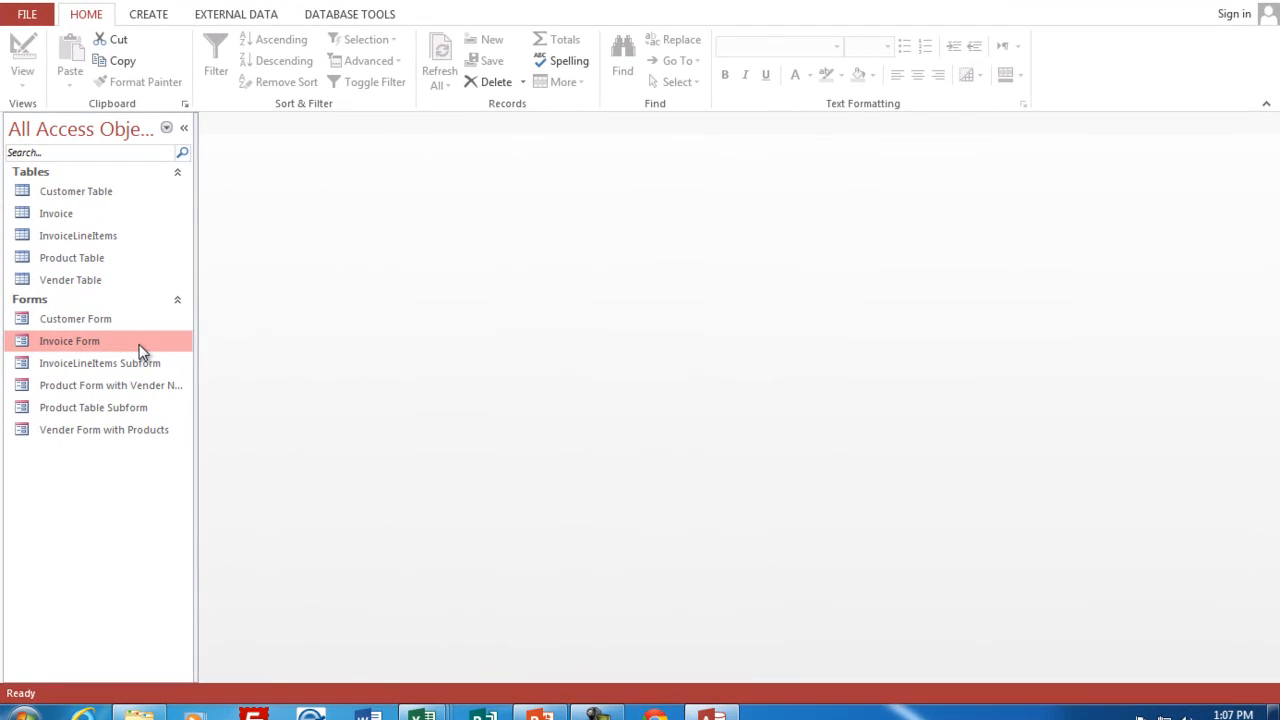
- Open the Invoice Form, start a new invoice record and enter a customer ID
{"action": "double_click", "coordinate": [139, 344]}
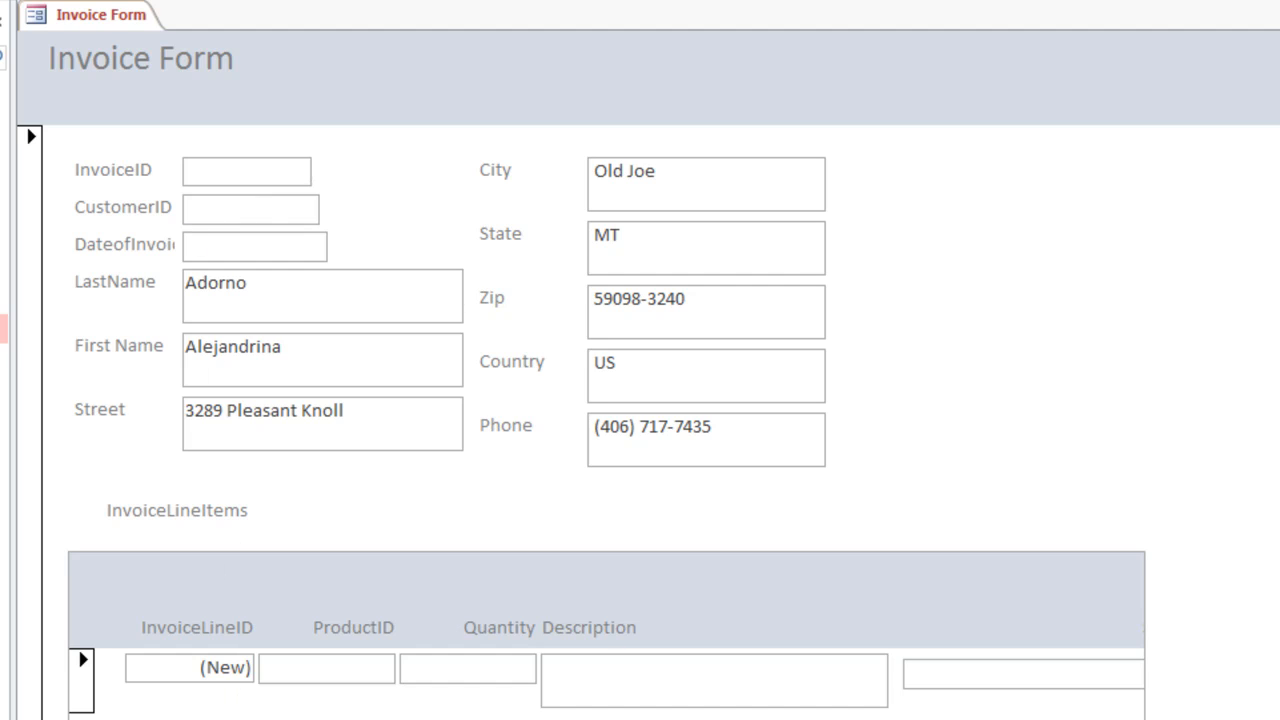
{"action": "key", "text": "ctrl+plus"}
{"action": "left_click", "coordinate": [247, 213]}
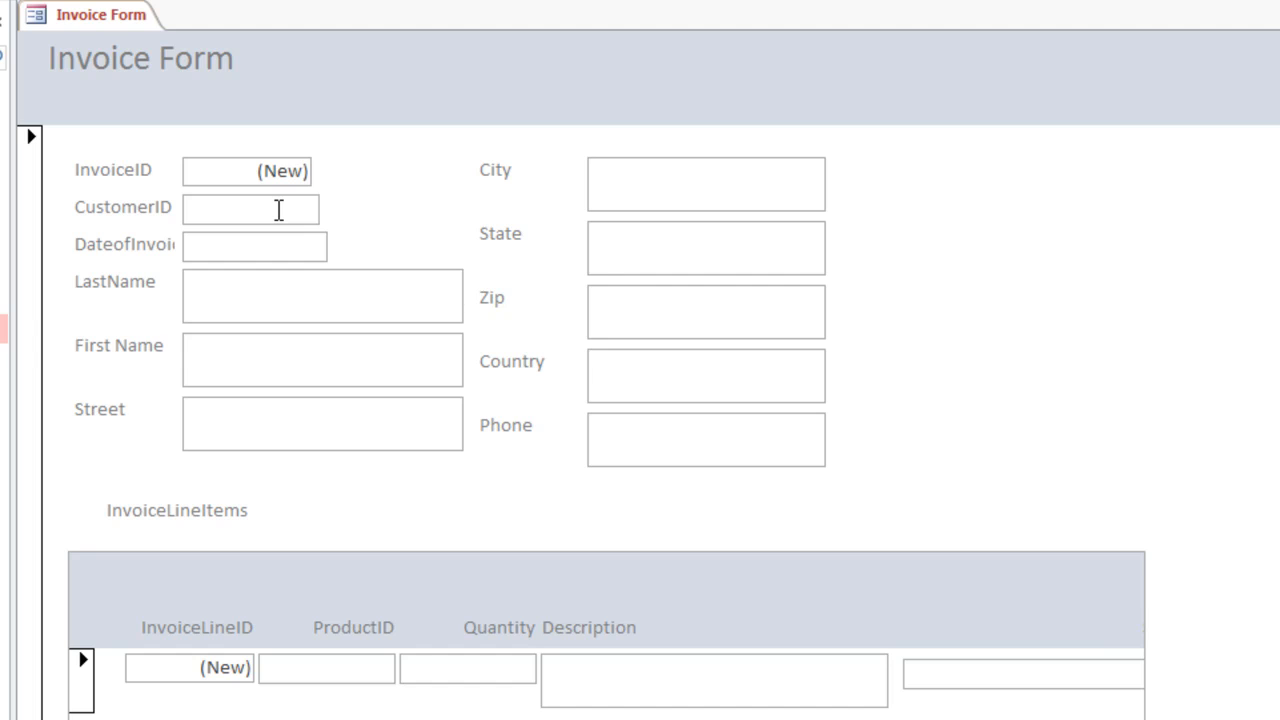
{"action": "type", "text": "8"}
{"action": "key", "text": "Tab"}
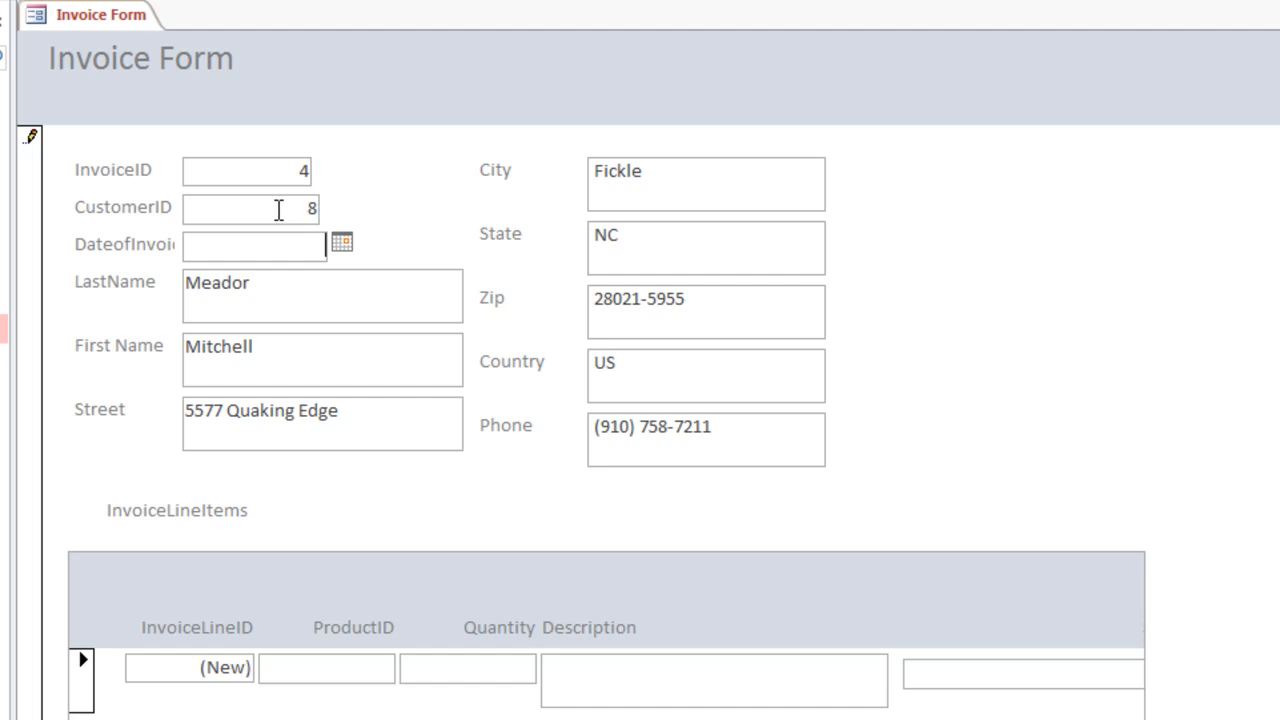
- Replace the customer ID on the new invoice with a different customer's ID
{"action": "key", "text": "shift+Tab"}
{"action": "type", "text": "15"}
{"action": "key", "text": "Tab"}
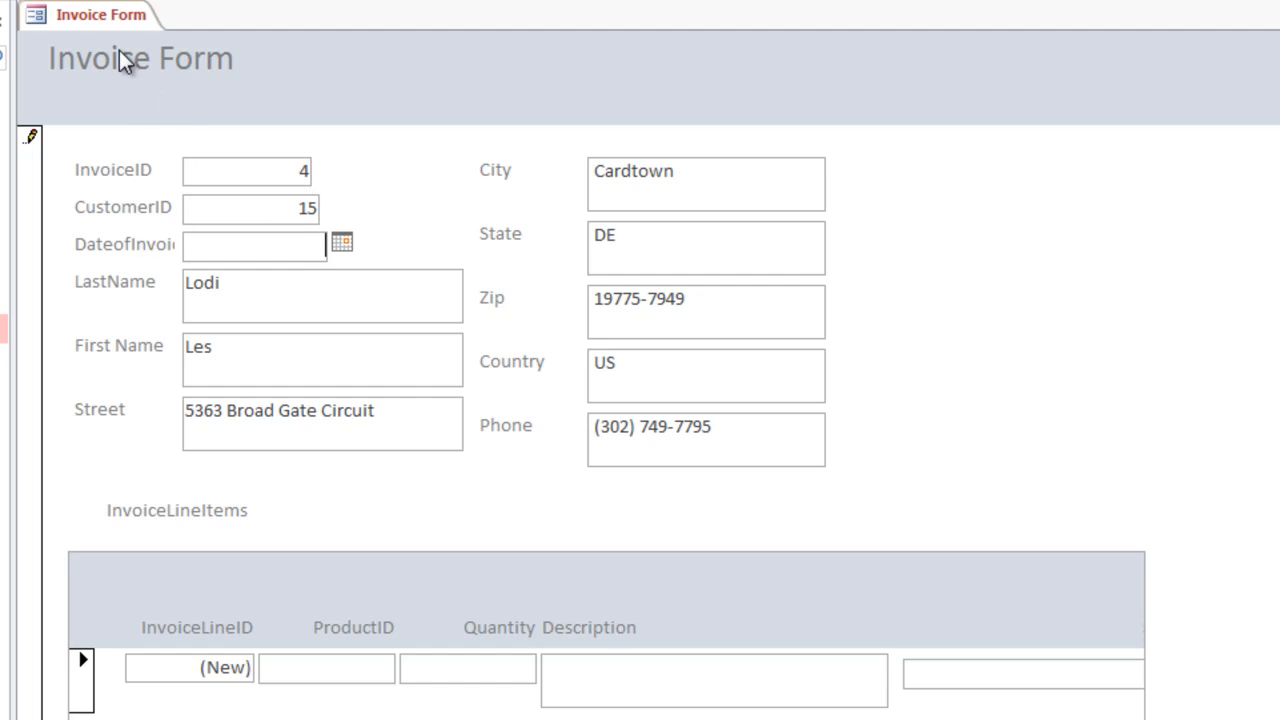
- Switch the Invoice Form to Design View and delete the CustomerID text box together with its label
{"action": "right_click", "coordinate": [101, 20]}
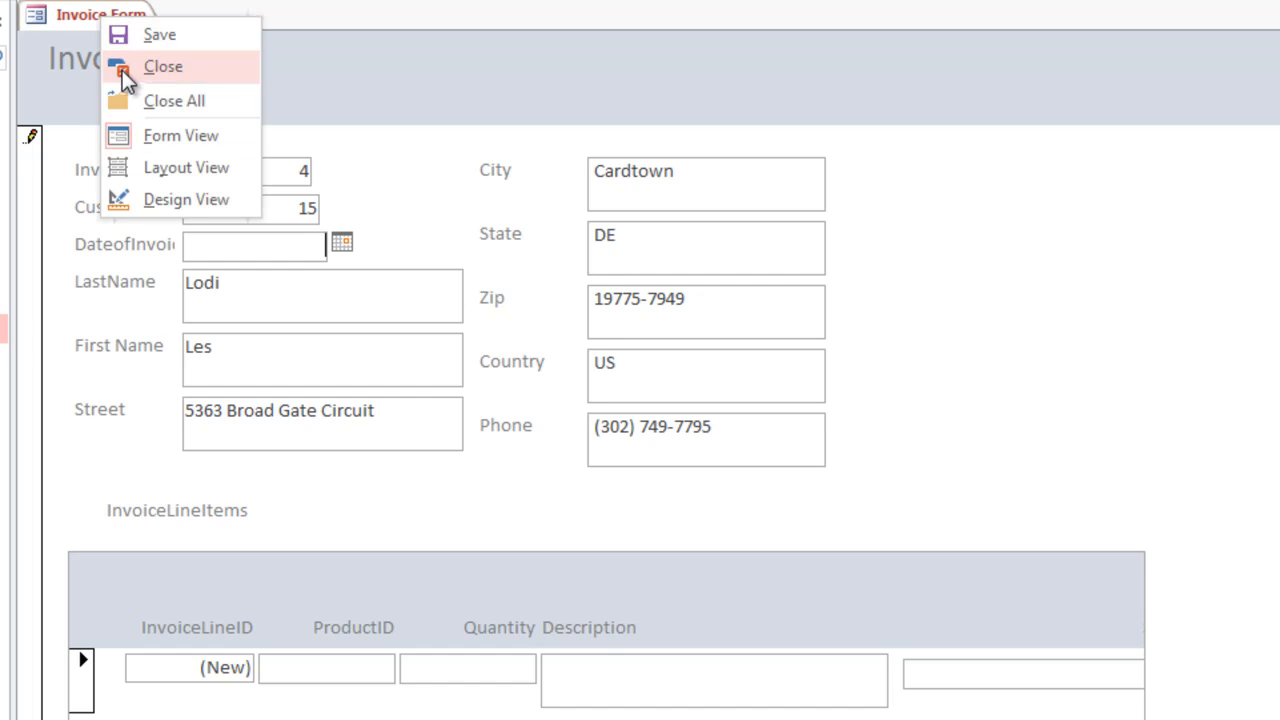
{"action": "left_click", "coordinate": [154, 194]}
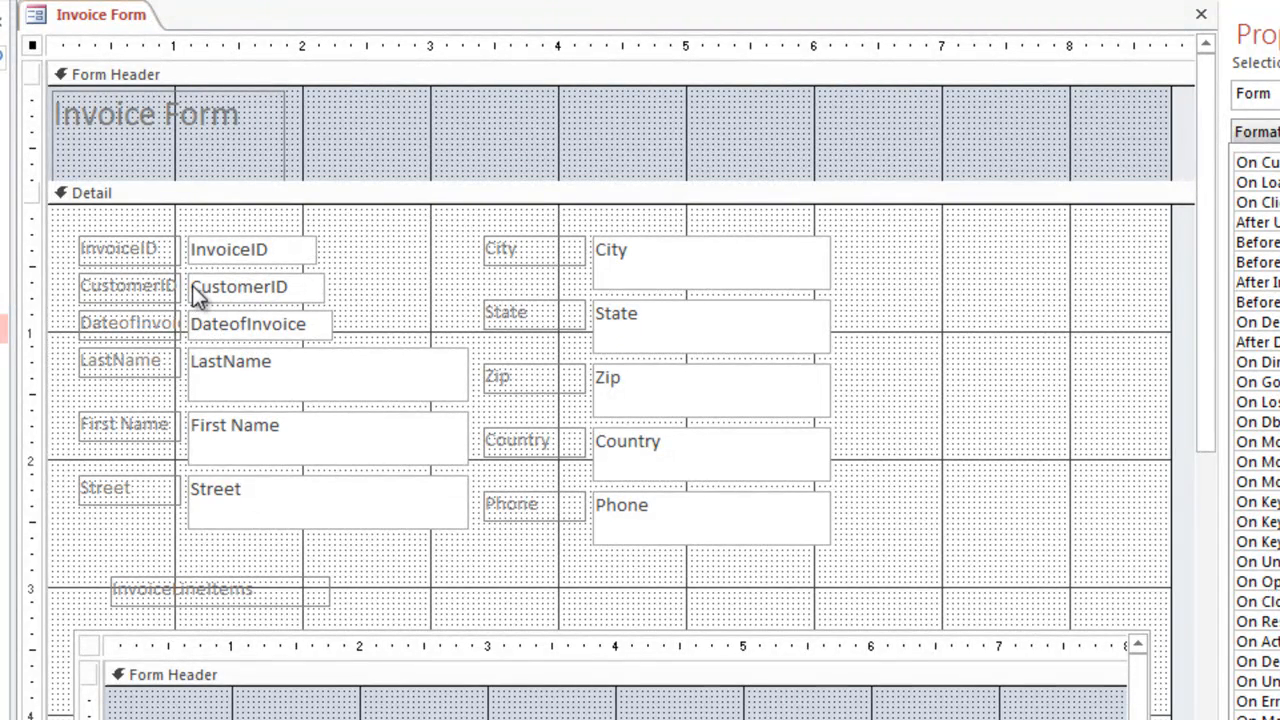
{"action": "left_click", "coordinate": [193, 286]}
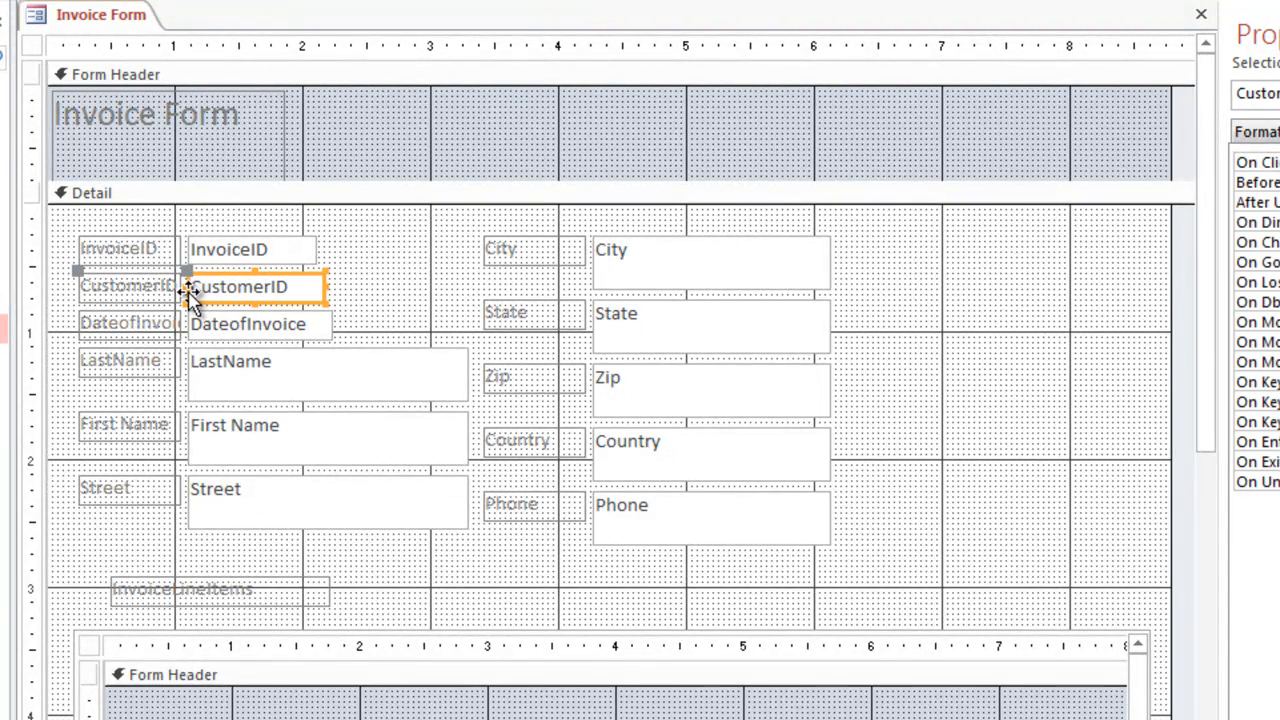
{"action": "right_click", "coordinate": [192, 300]}
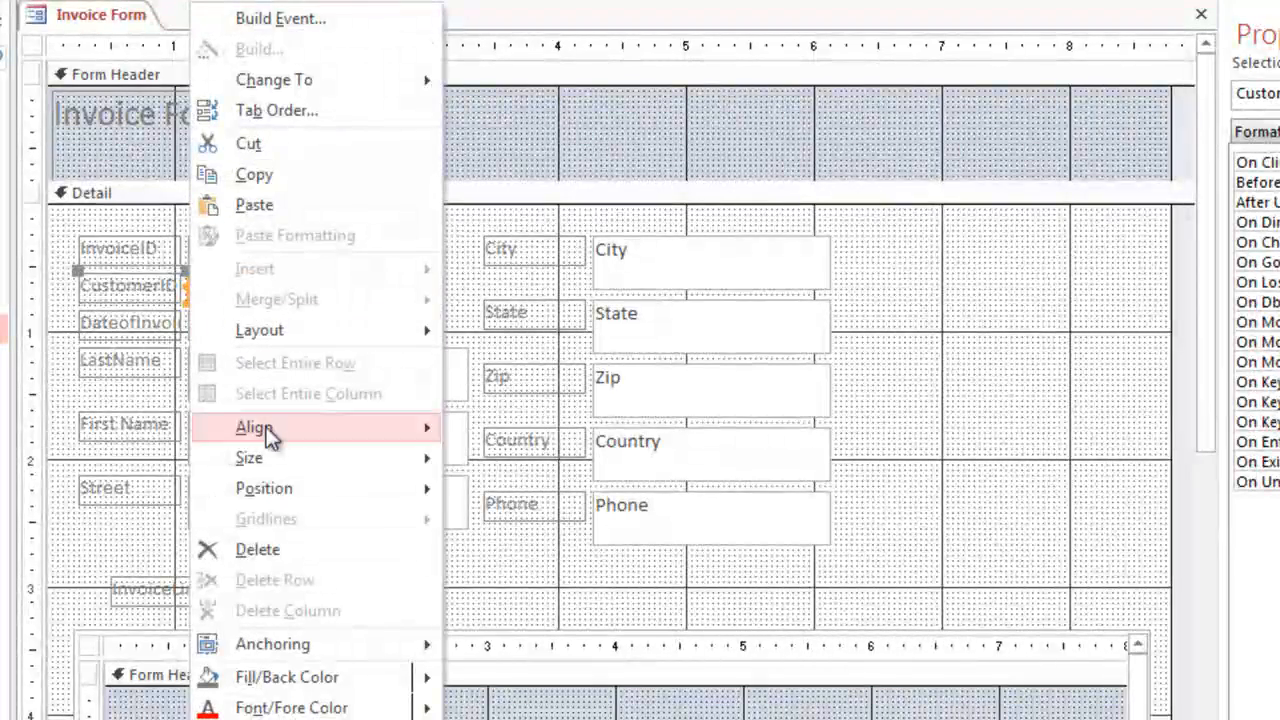
{"action": "left_click", "coordinate": [276, 550]}
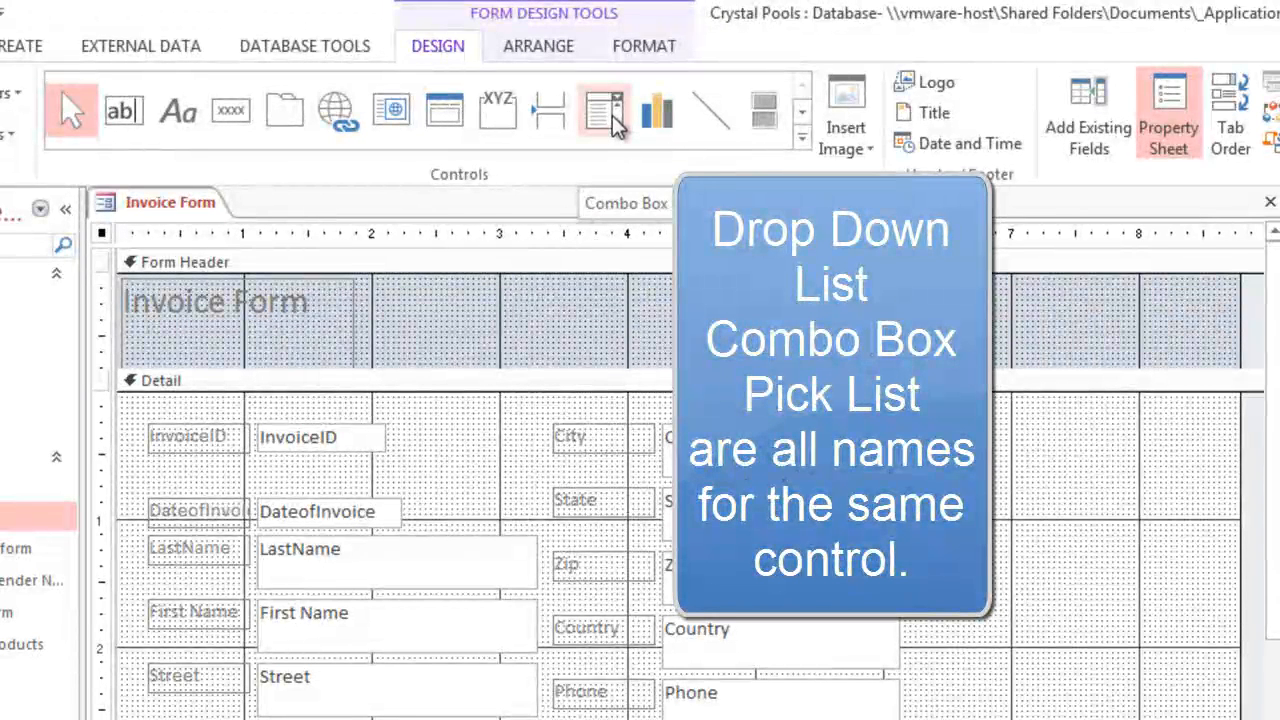
- Place a combo box between InvoiceID and DateofInvoice that gets its values from the Customer Table
{"action": "left_click", "coordinate": [605, 115]}
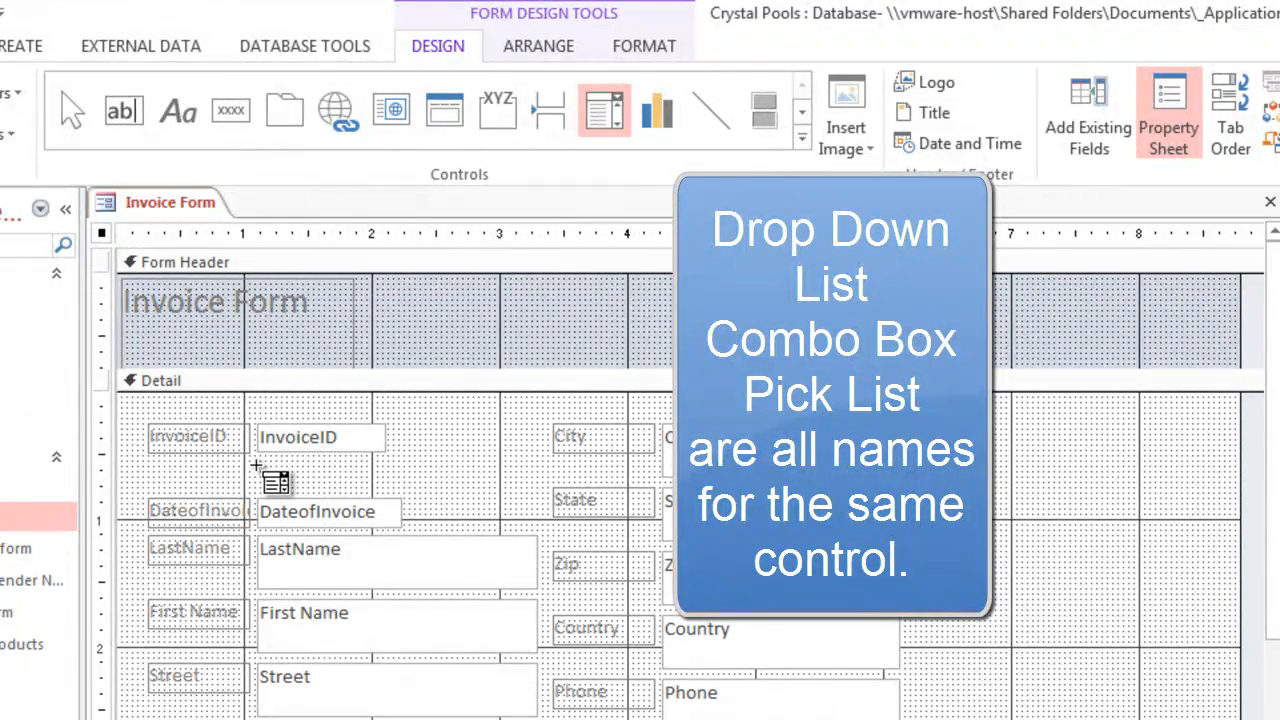
{"action": "left_click", "coordinate": [257, 465]}
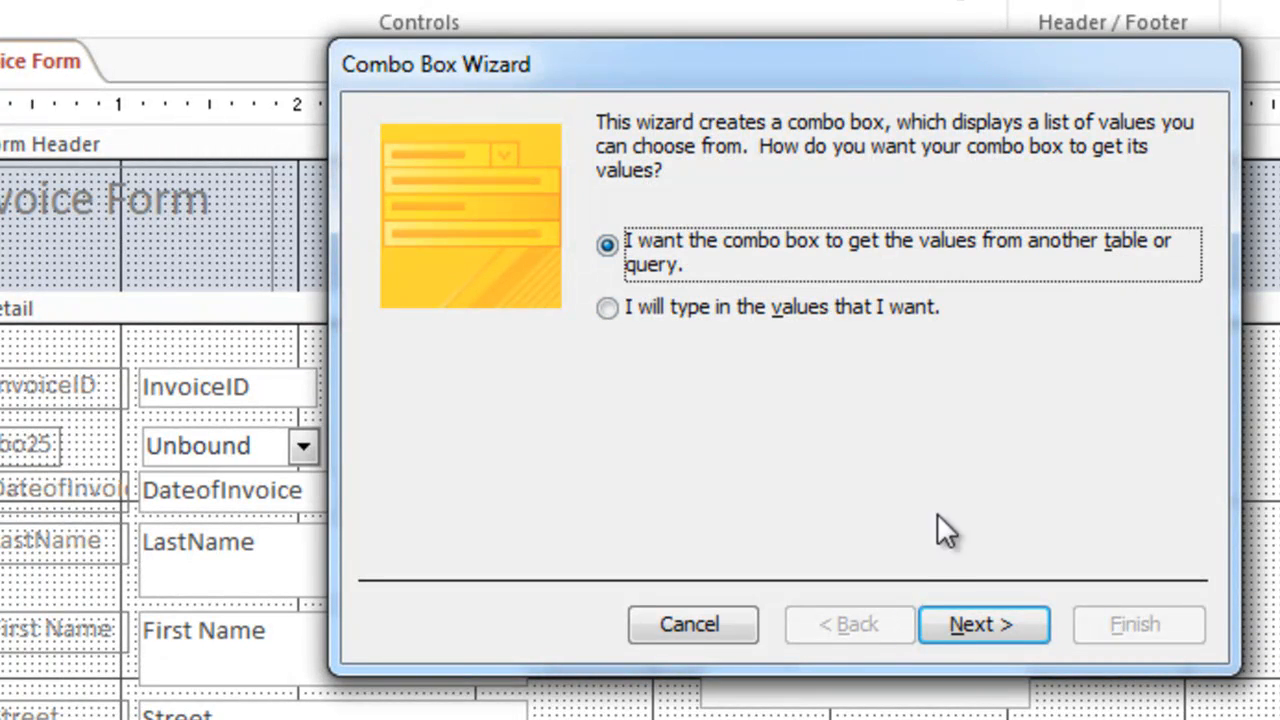
{"action": "left_click", "coordinate": [944, 614]}
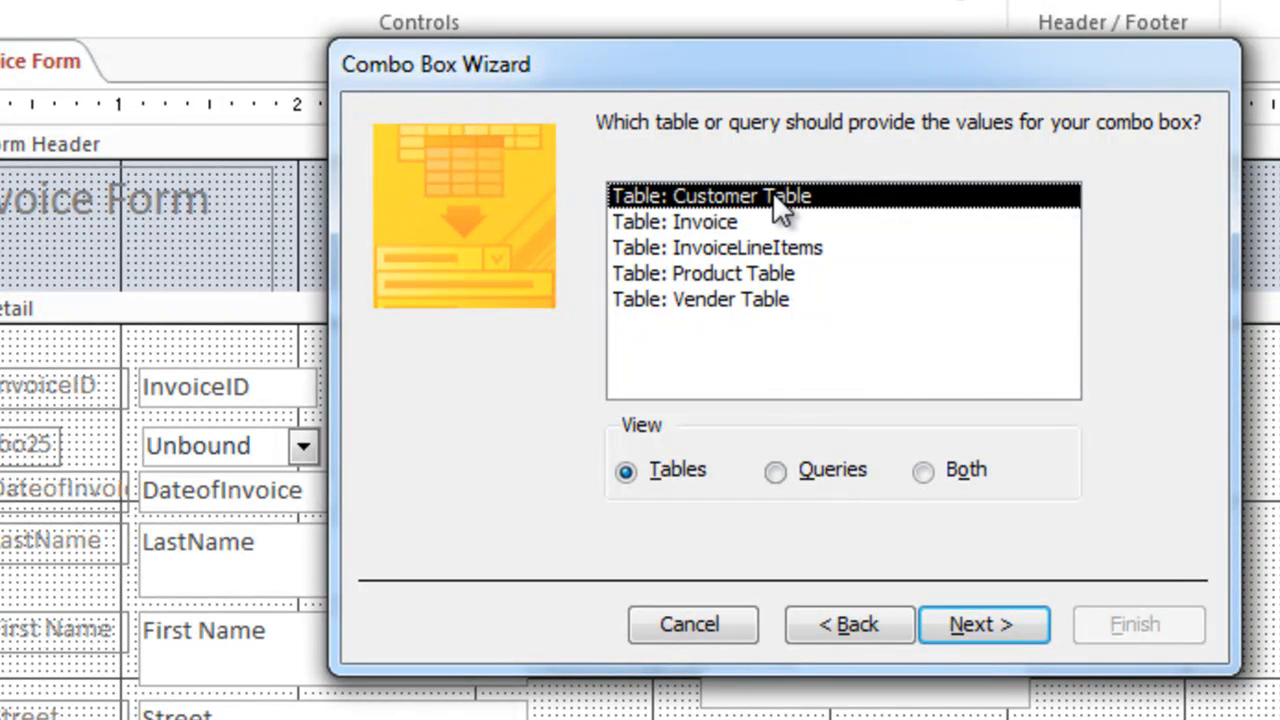
{"action": "left_click", "coordinate": [952, 622]}
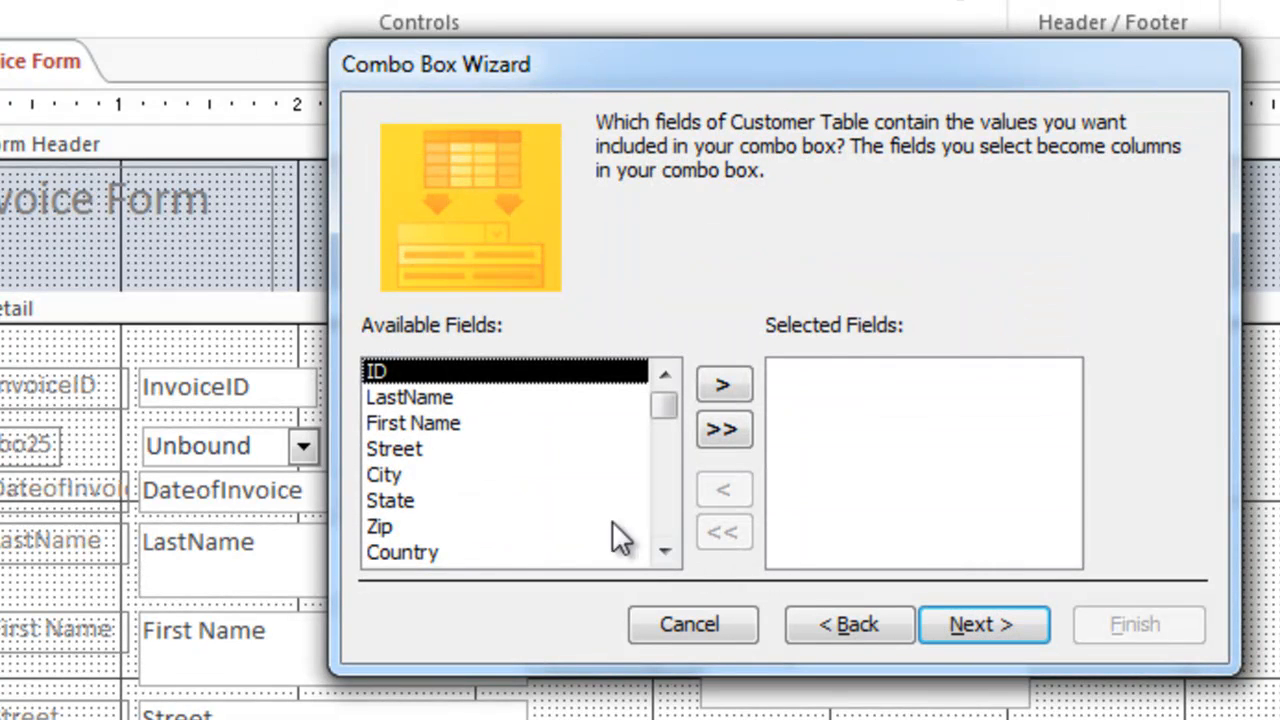
- Include the ID, LastName and First Name fields as columns of the combo box
{"action": "left_click", "coordinate": [715, 382]}
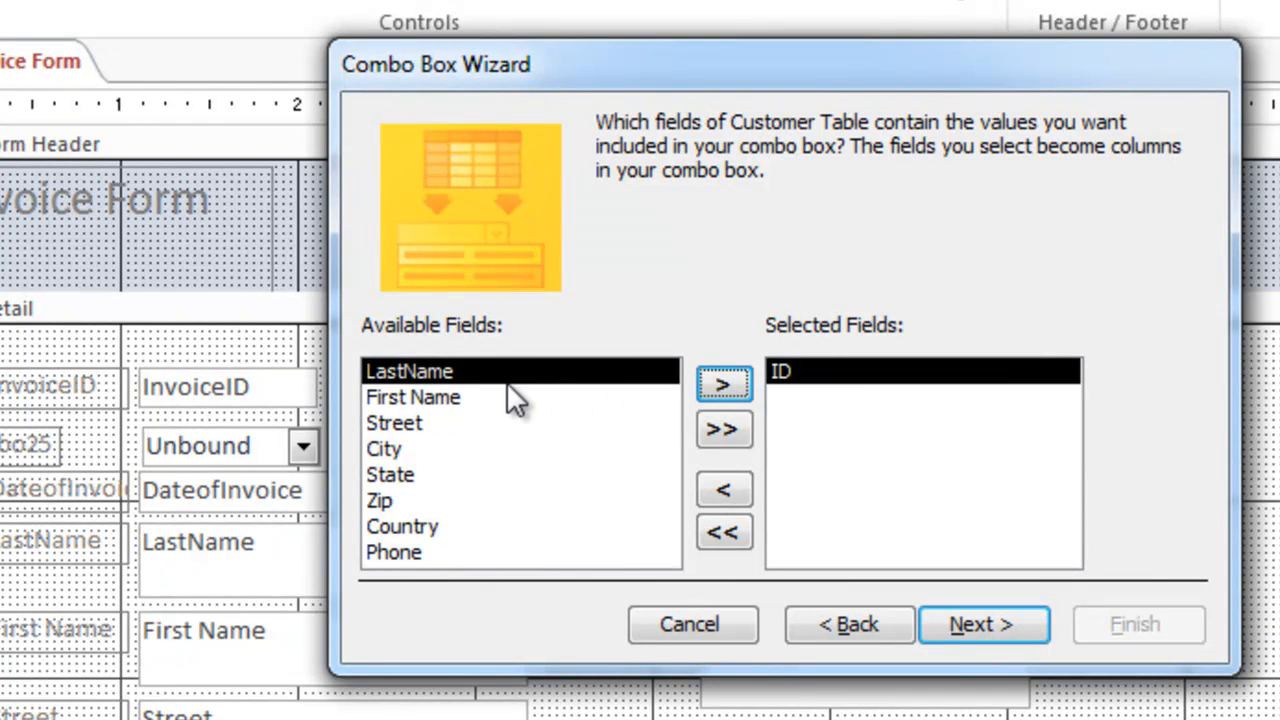
{"action": "left_click", "coordinate": [720, 384]}
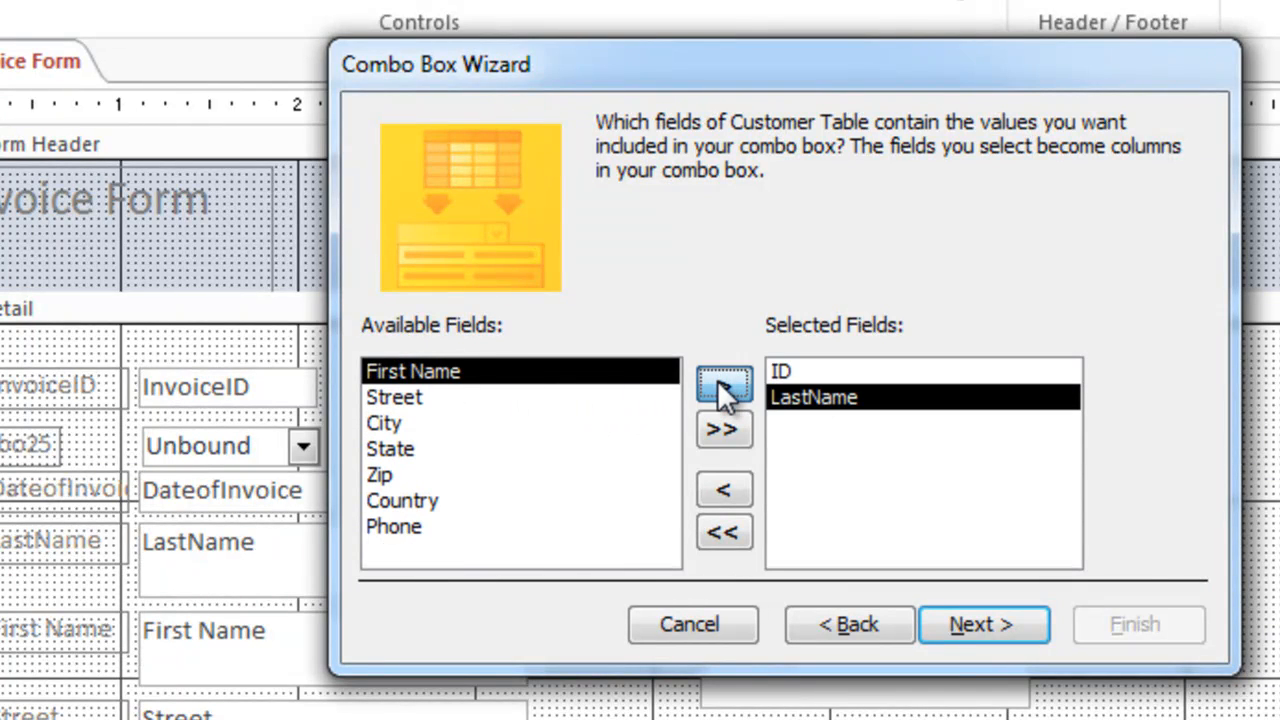
{"action": "left_click", "coordinate": [717, 381]}
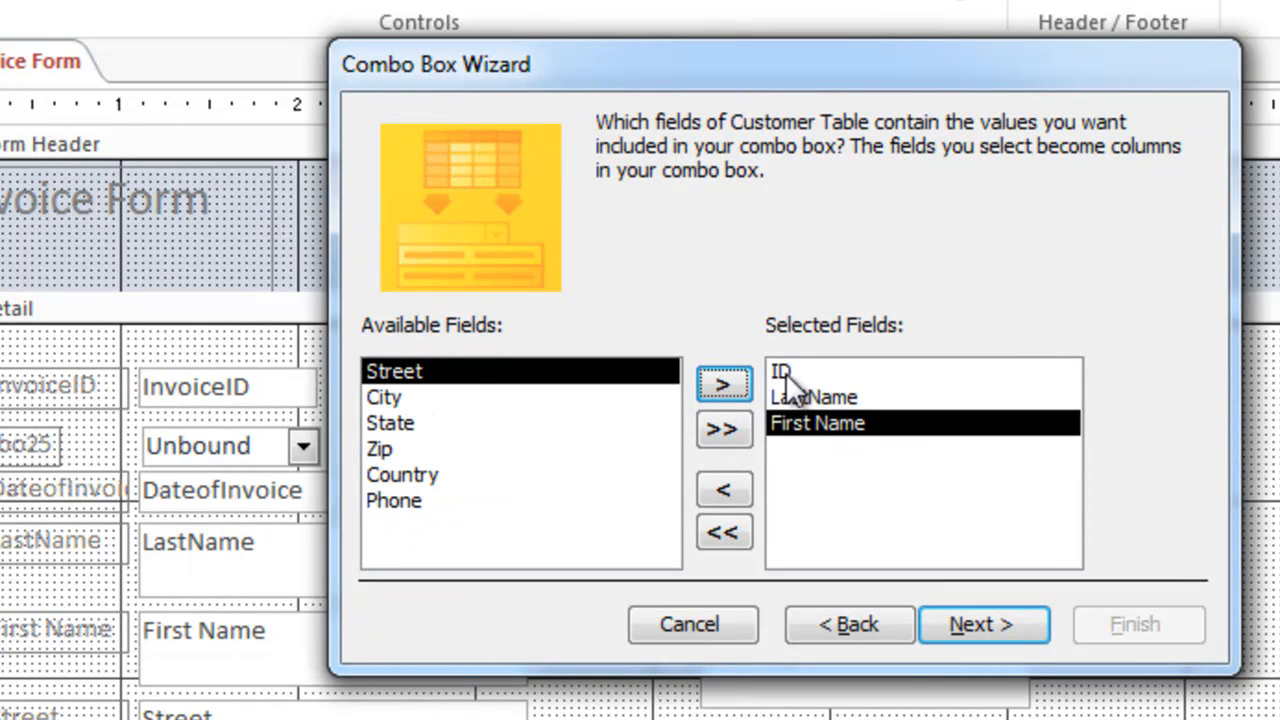
{"action": "left_click", "coordinate": [962, 628]}
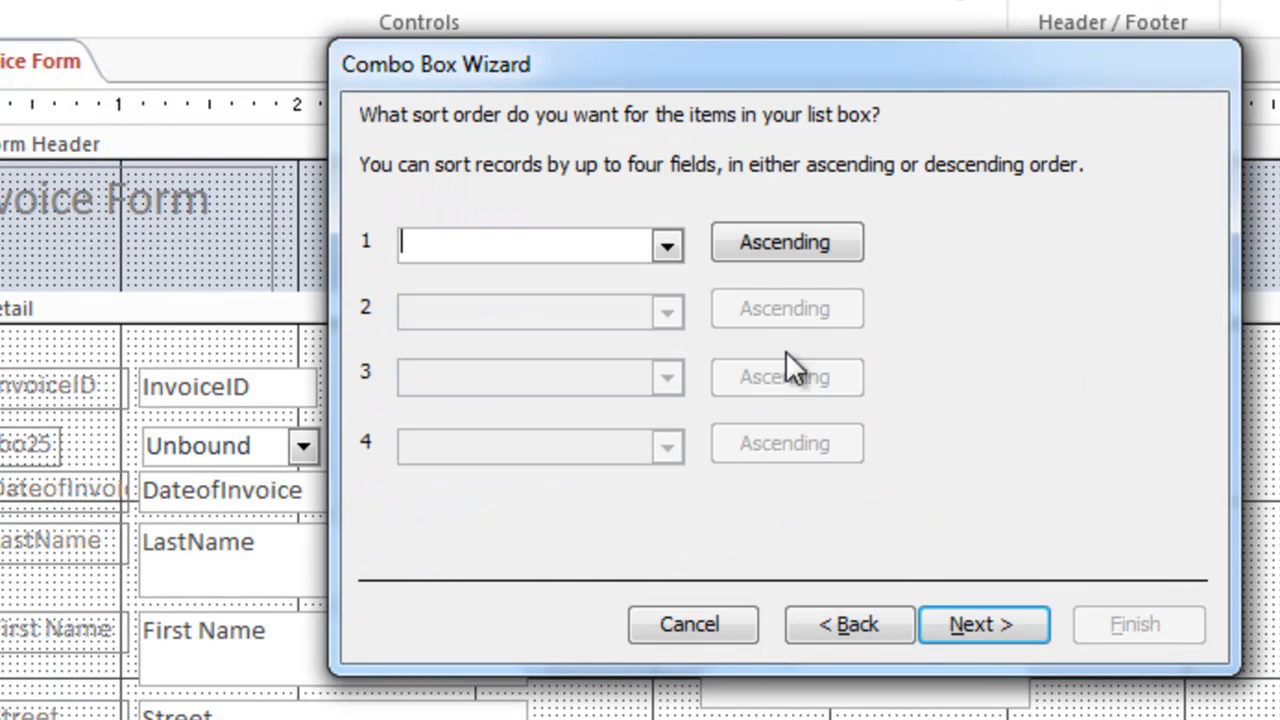
- Sort the combo box items by LastName in ascending order
{"action": "left_click", "coordinate": [668, 247]}
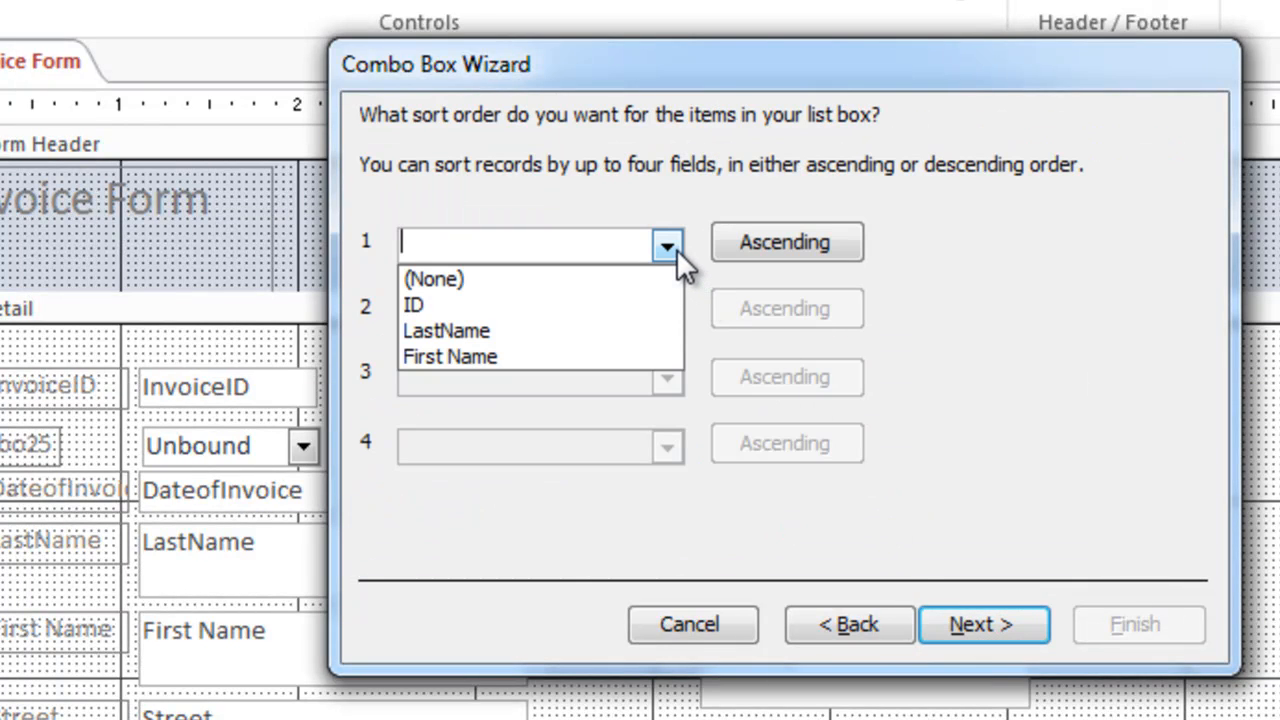
{"action": "left_click", "coordinate": [445, 330]}
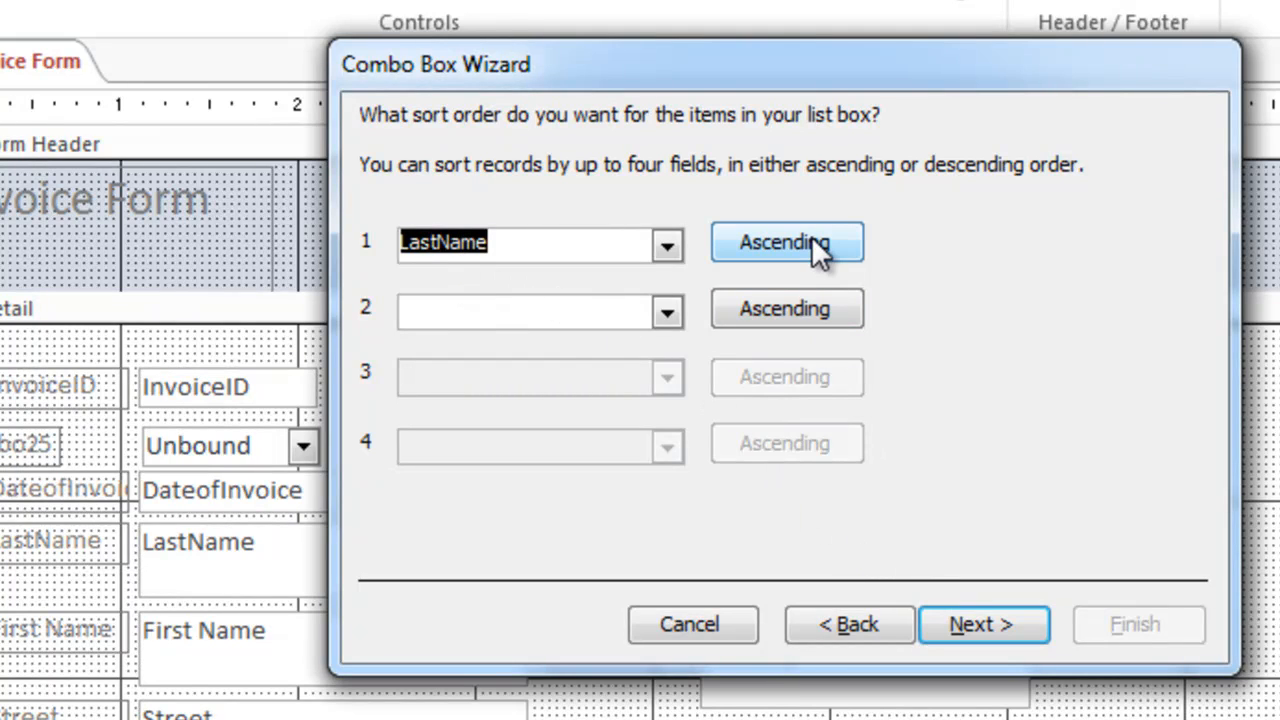
{"action": "left_click", "coordinate": [970, 614]}
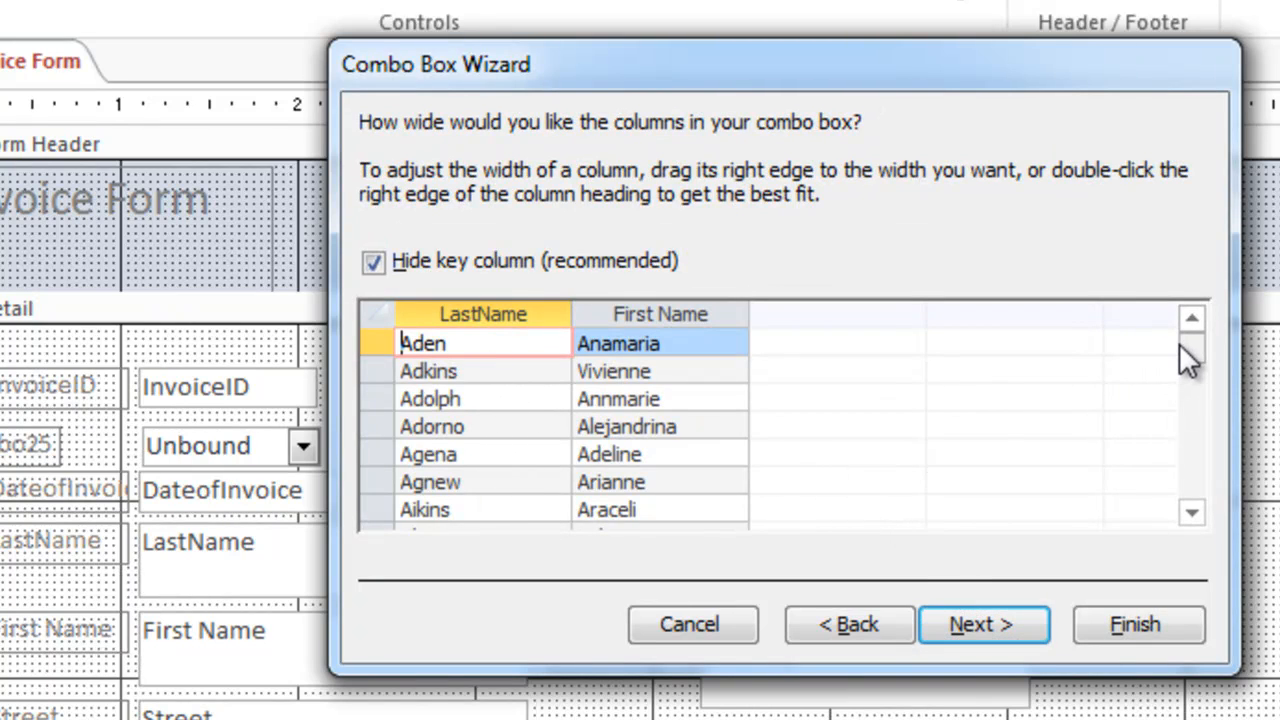
- Show the key column in the combo box and narrow the ID column to about half its width
{"action": "mouse_move", "coordinate": [1181, 347]}
{"action": "left_mouse_down"}
{"action": "mouse_move", "coordinate": [1194, 375]}
{"action": "mouse_move", "coordinate": [1183, 517]}
{"action": "mouse_move", "coordinate": [1197, 333]}
{"action": "left_mouse_up"}
{"action": "left_click", "coordinate": [379, 264]}
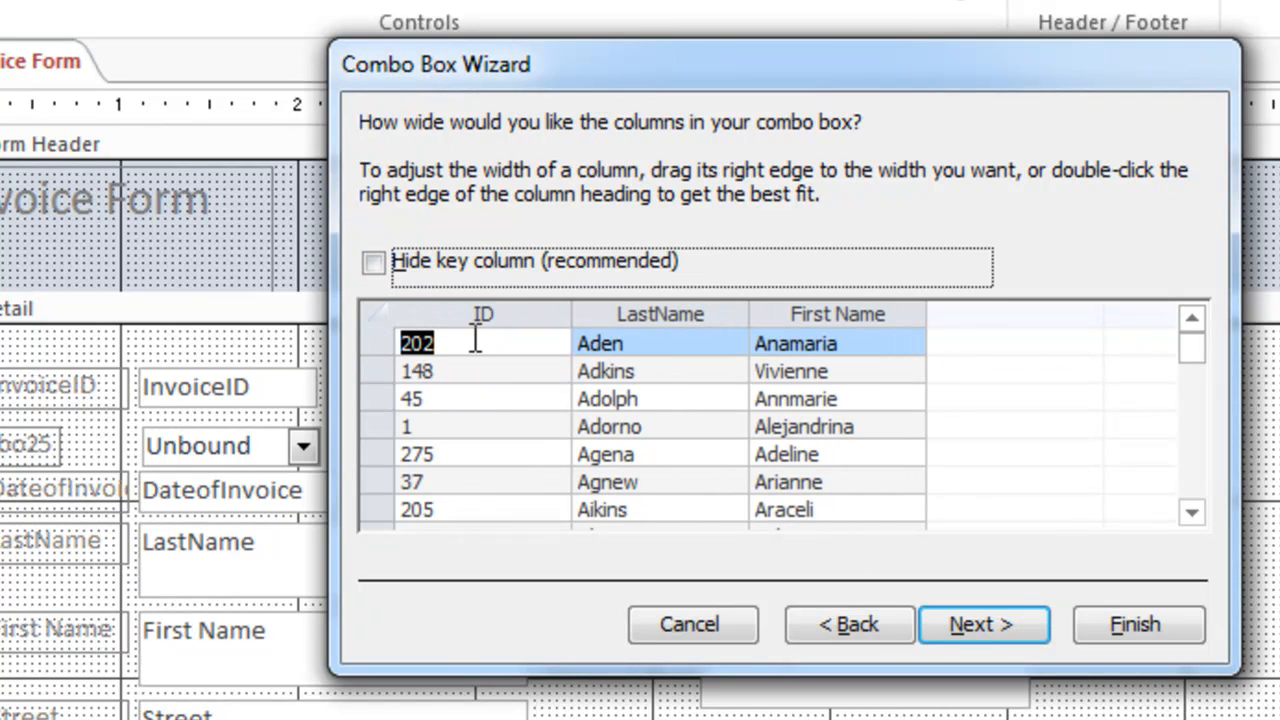
{"action": "left_click", "coordinate": [572, 318]}
{"action": "left_click_drag", "start_coordinate": [572, 318], "coordinate": [481, 318]}
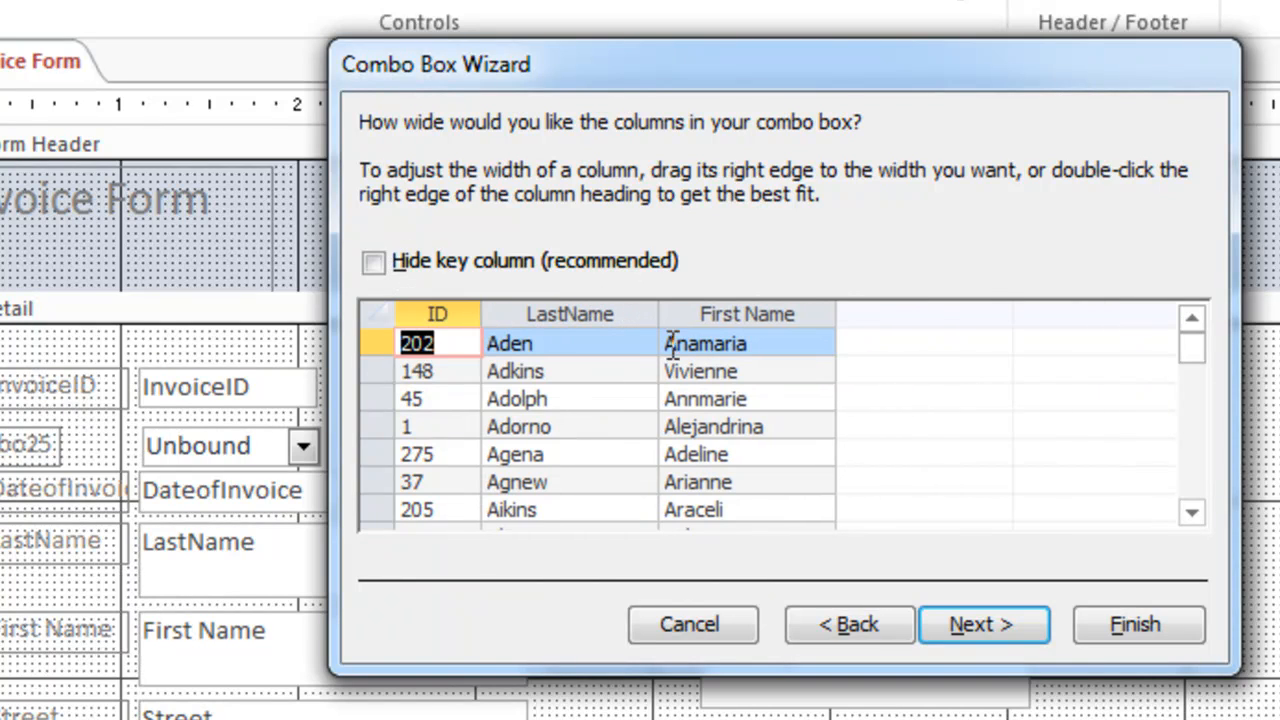
{"action": "left_click", "coordinate": [985, 624]}
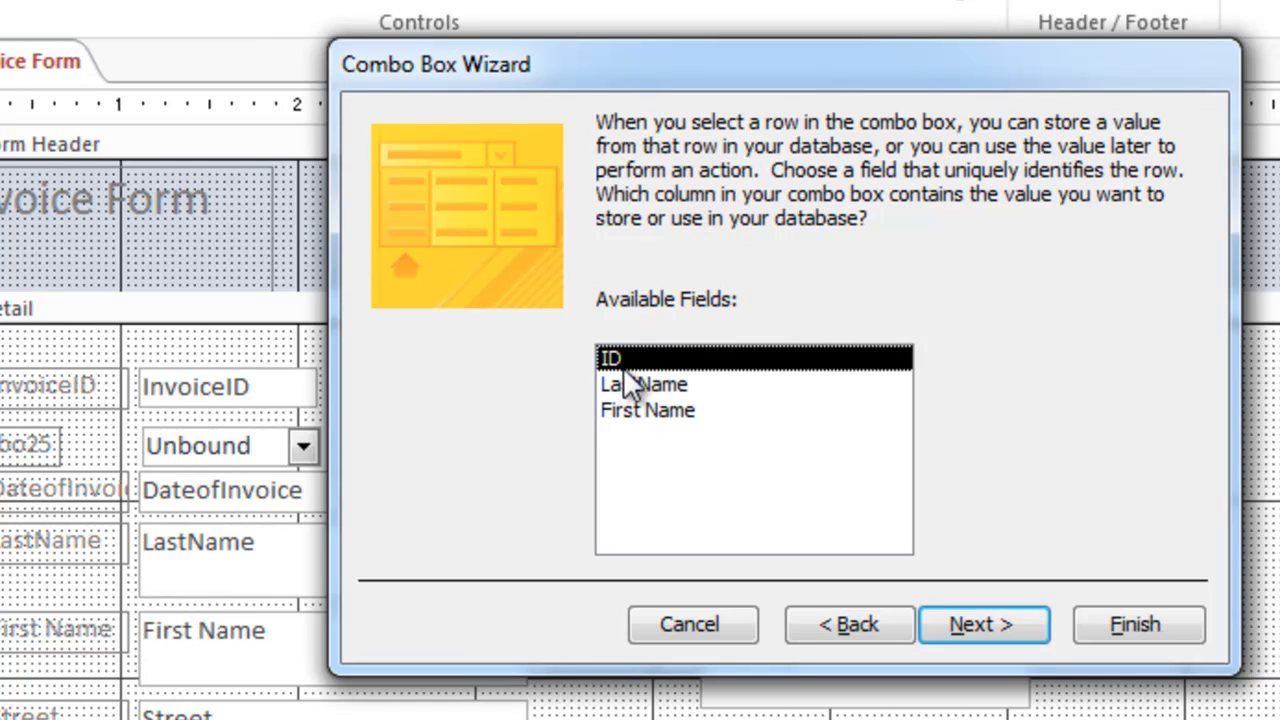
- Use the ID column as the combo box value and store it in the CustomerID field
{"action": "left_click", "coordinate": [974, 613]}
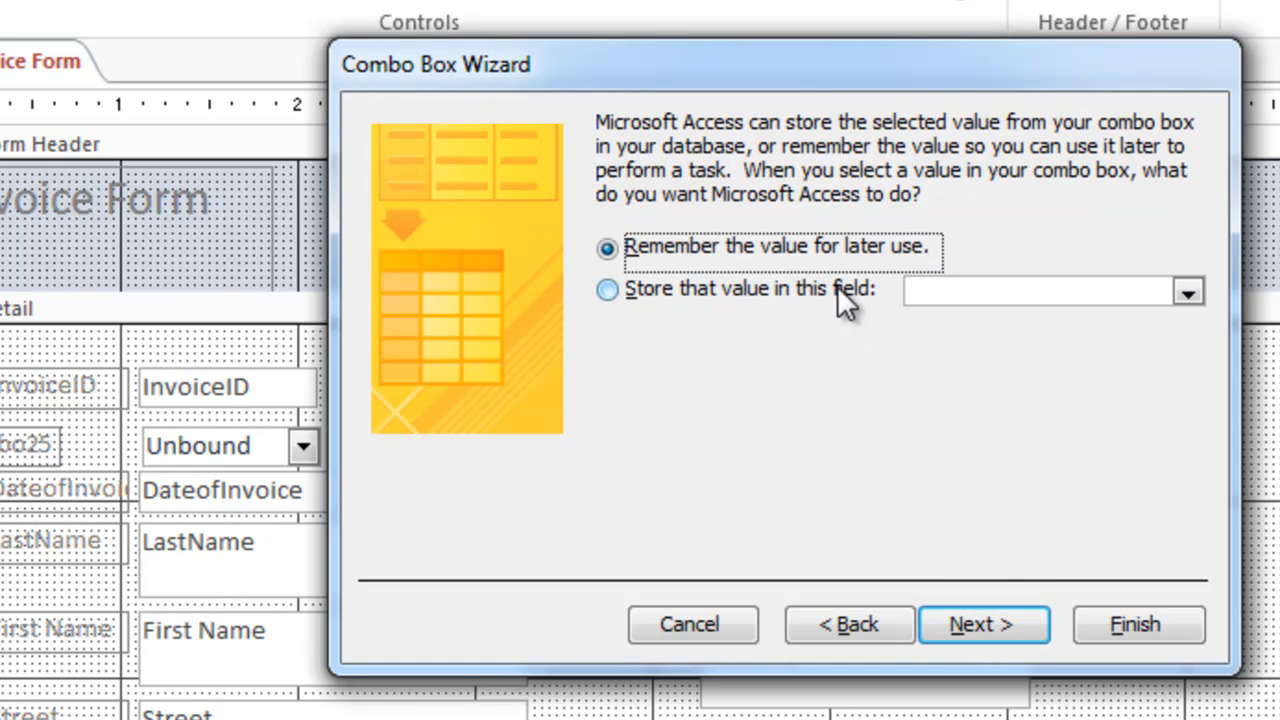
{"action": "left_click", "coordinate": [612, 289]}
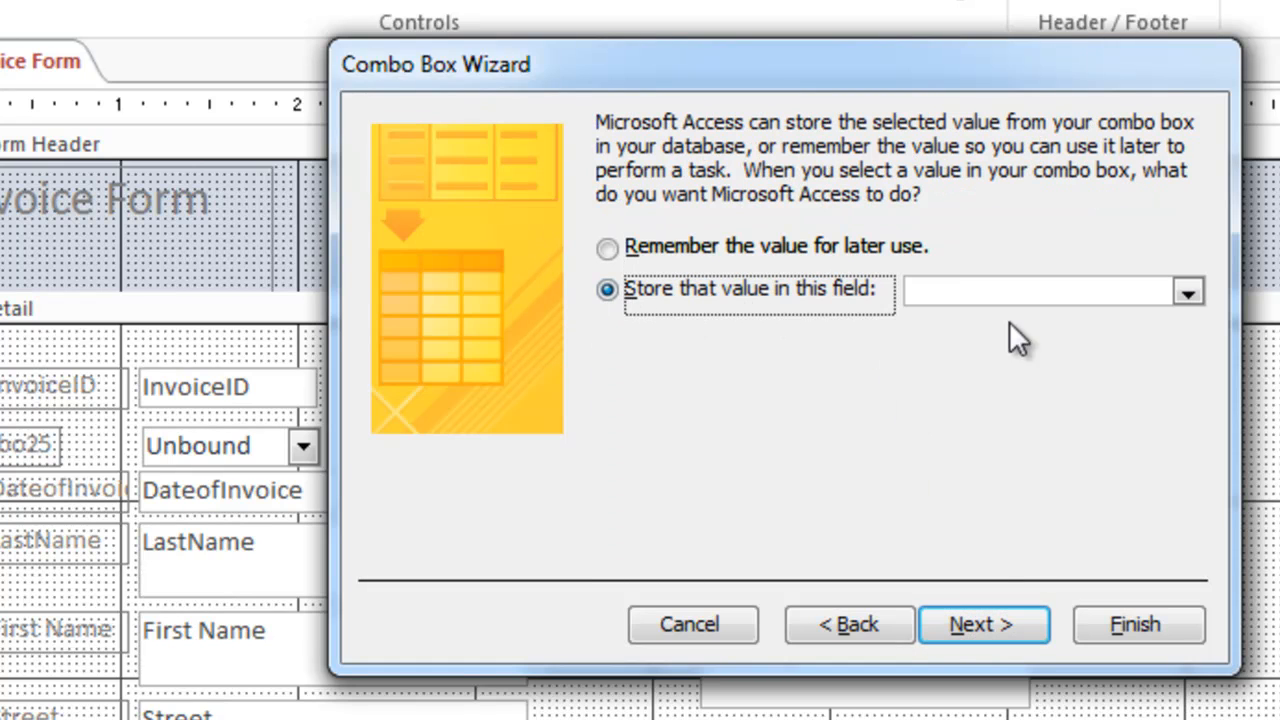
{"action": "left_click", "coordinate": [1188, 292]}
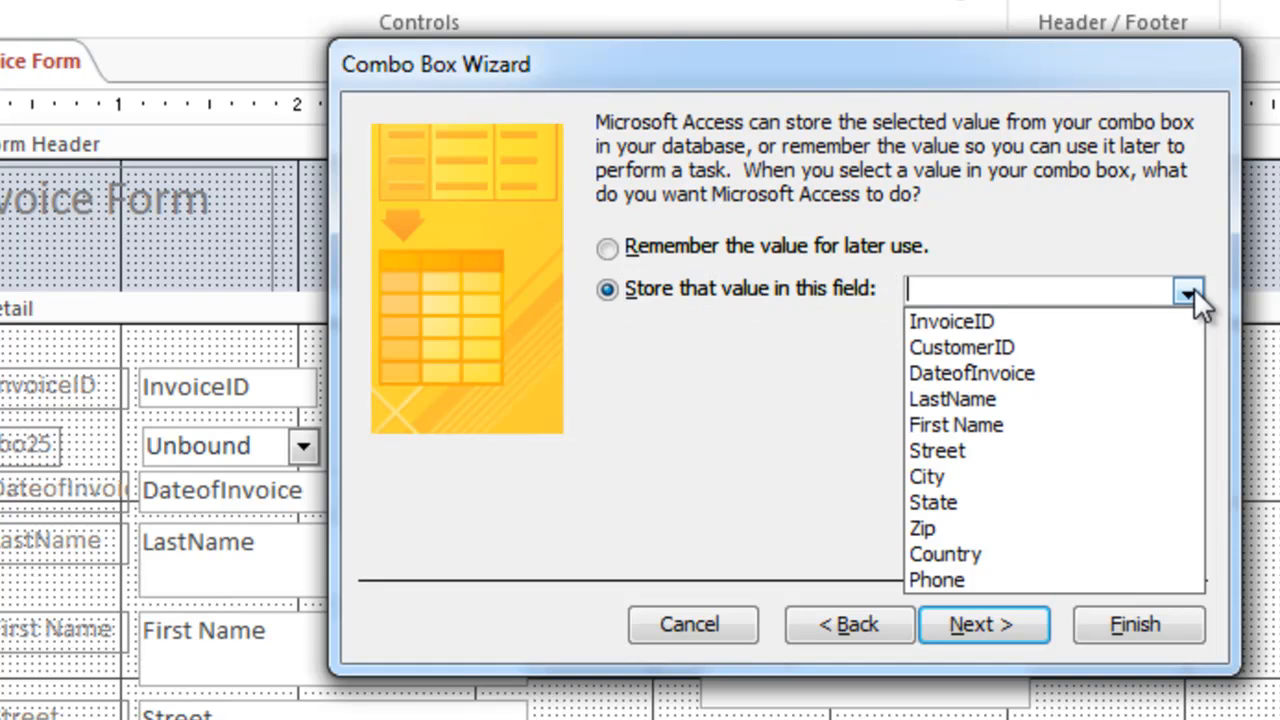
{"action": "left_click", "coordinate": [1076, 348]}
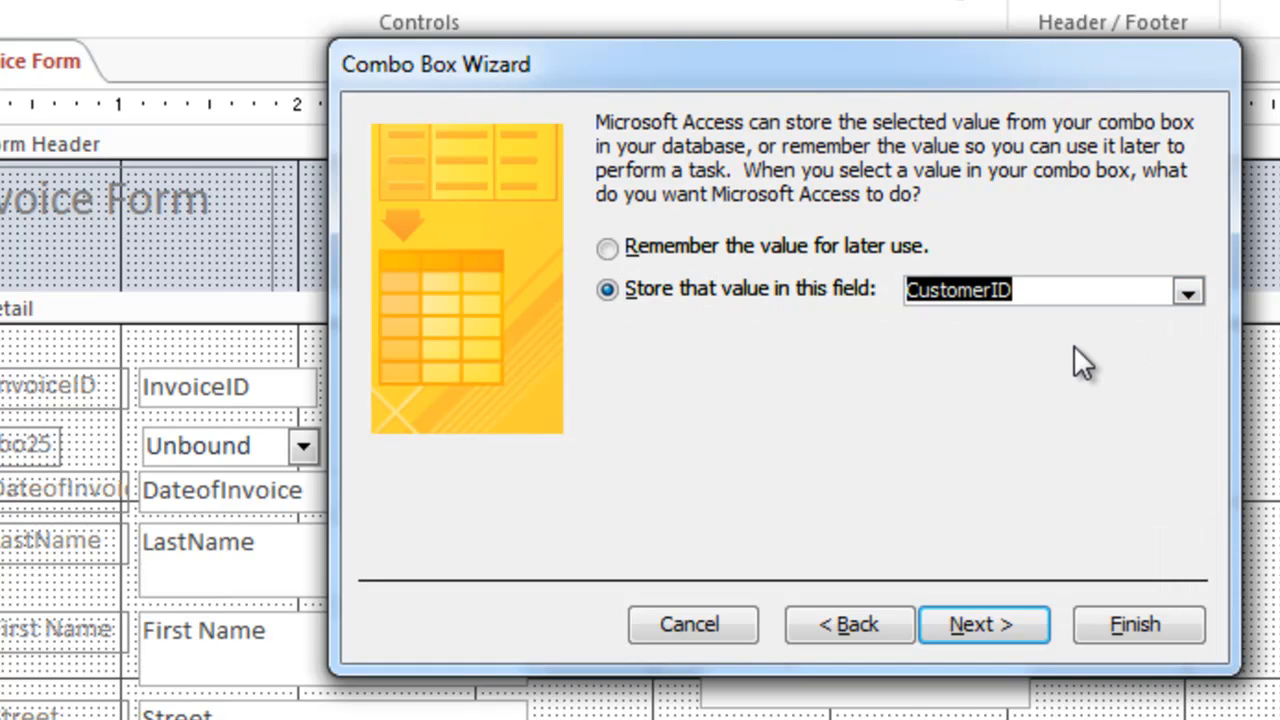
{"action": "left_click", "coordinate": [1000, 620]}
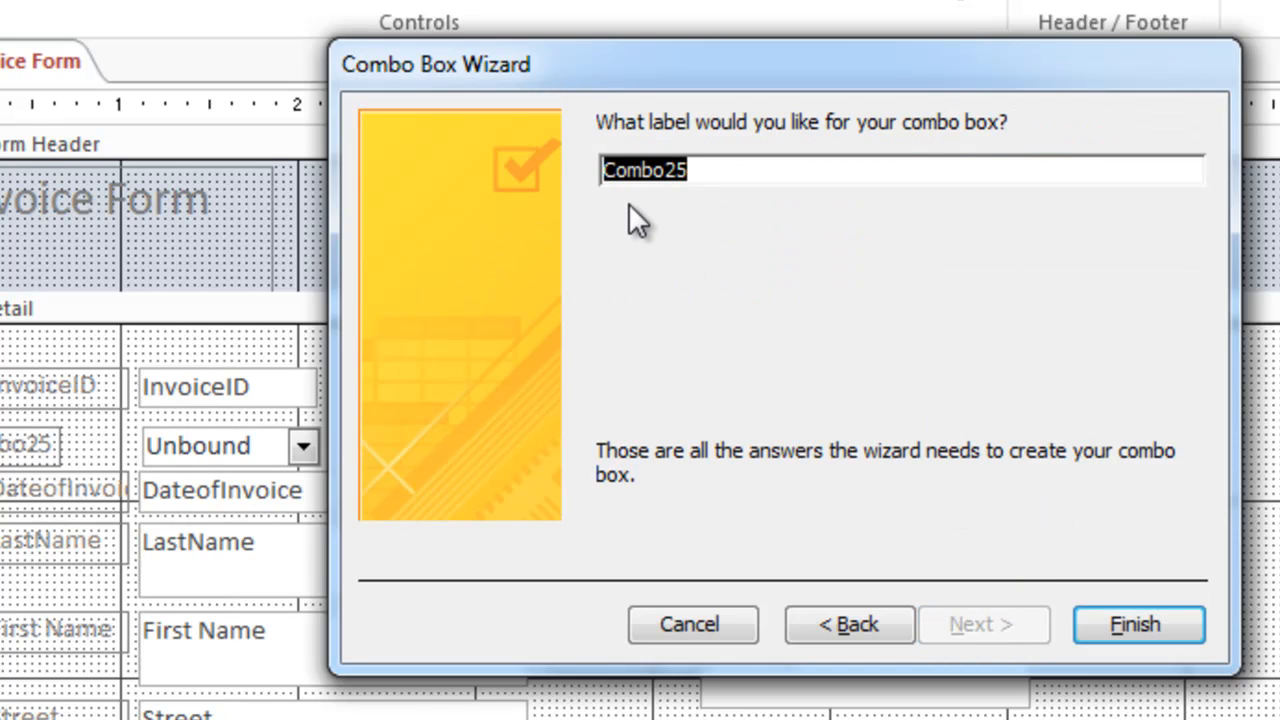
- Label the combo box CustomerNameComboBox and finish creating it
{"action": "type", "text": "Cust"}
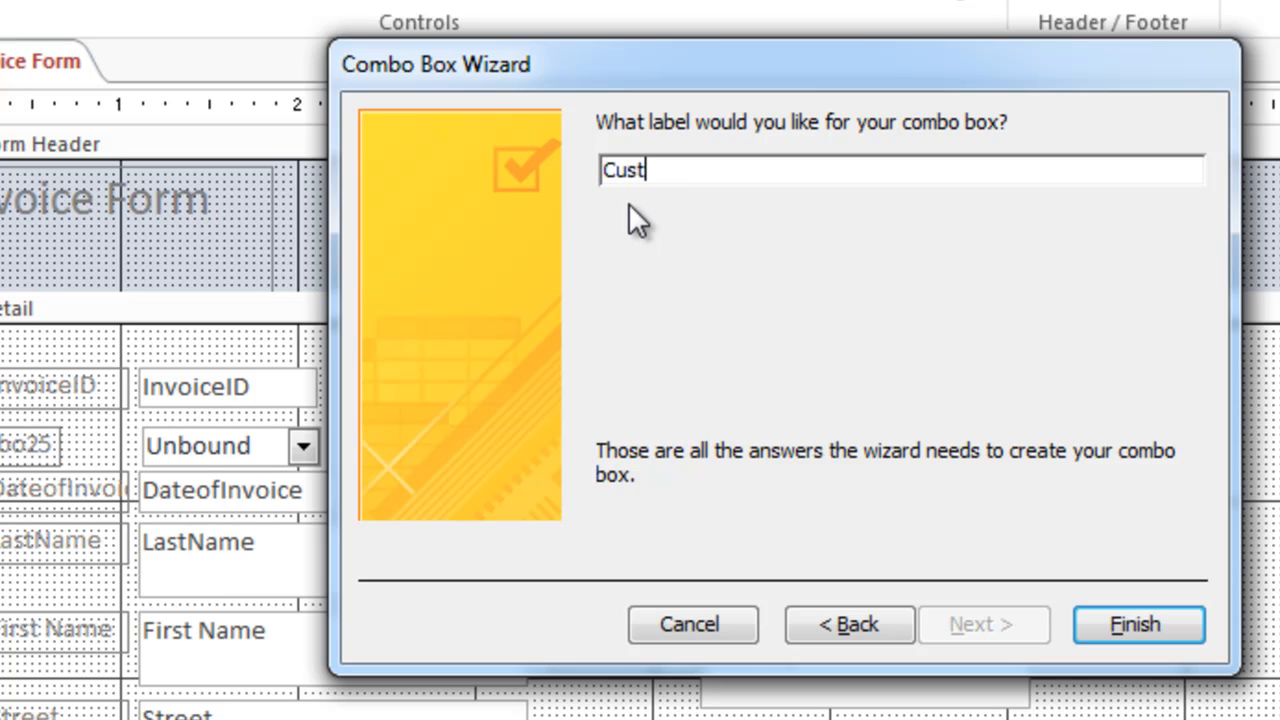
{"action": "type", "text": "omerName"}
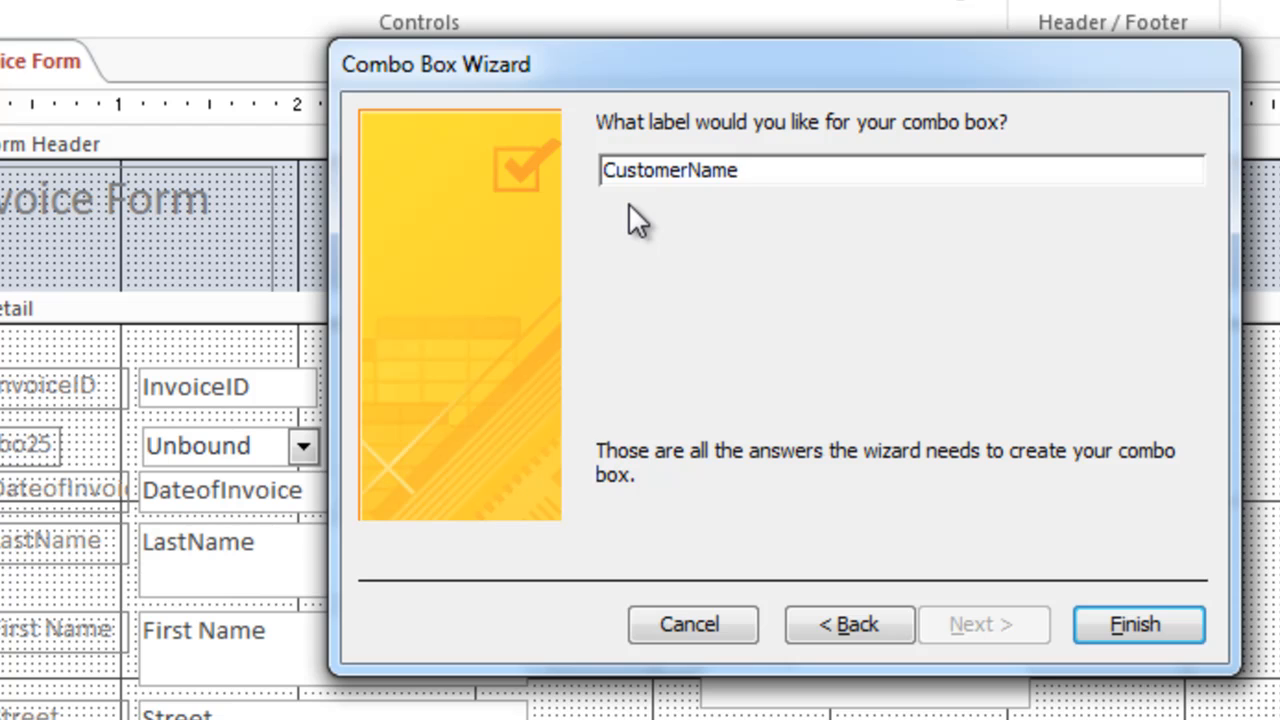
{"action": "type", "text": "ComboBox"}
{"action": "left_click", "coordinate": [1148, 626]}
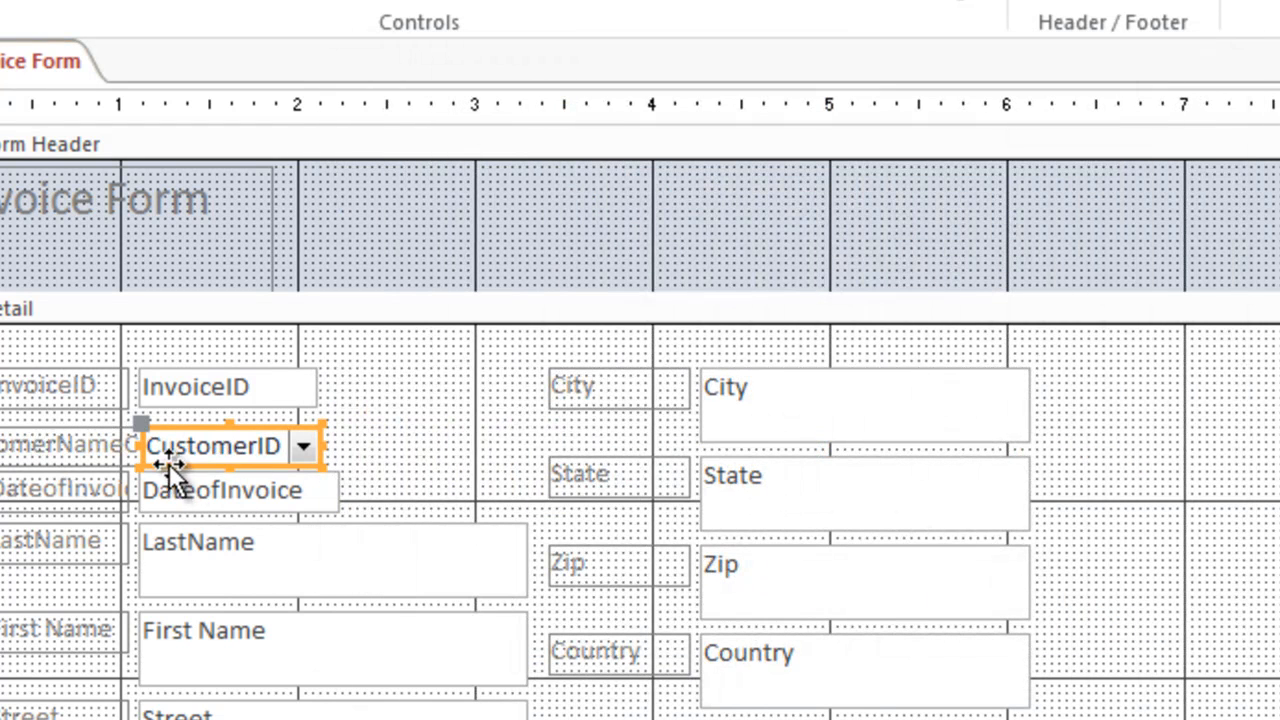
- Reposition the customer combo box and its label between InvoiceID and DateofInvoice, lining the label up with the other field labels
{"action": "left_click_drag", "start_coordinate": [140, 425], "coordinate": [211, 416]}
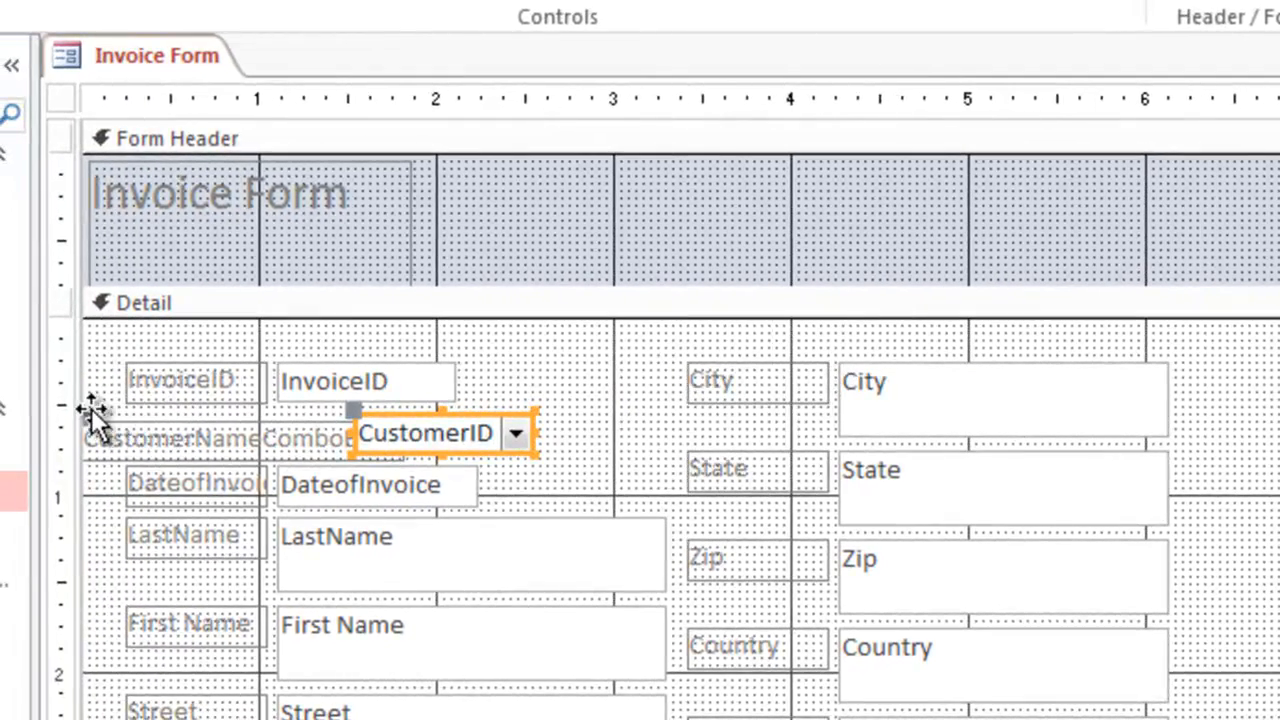
{"action": "left_click_drag", "start_coordinate": [91, 408], "coordinate": [133, 403]}
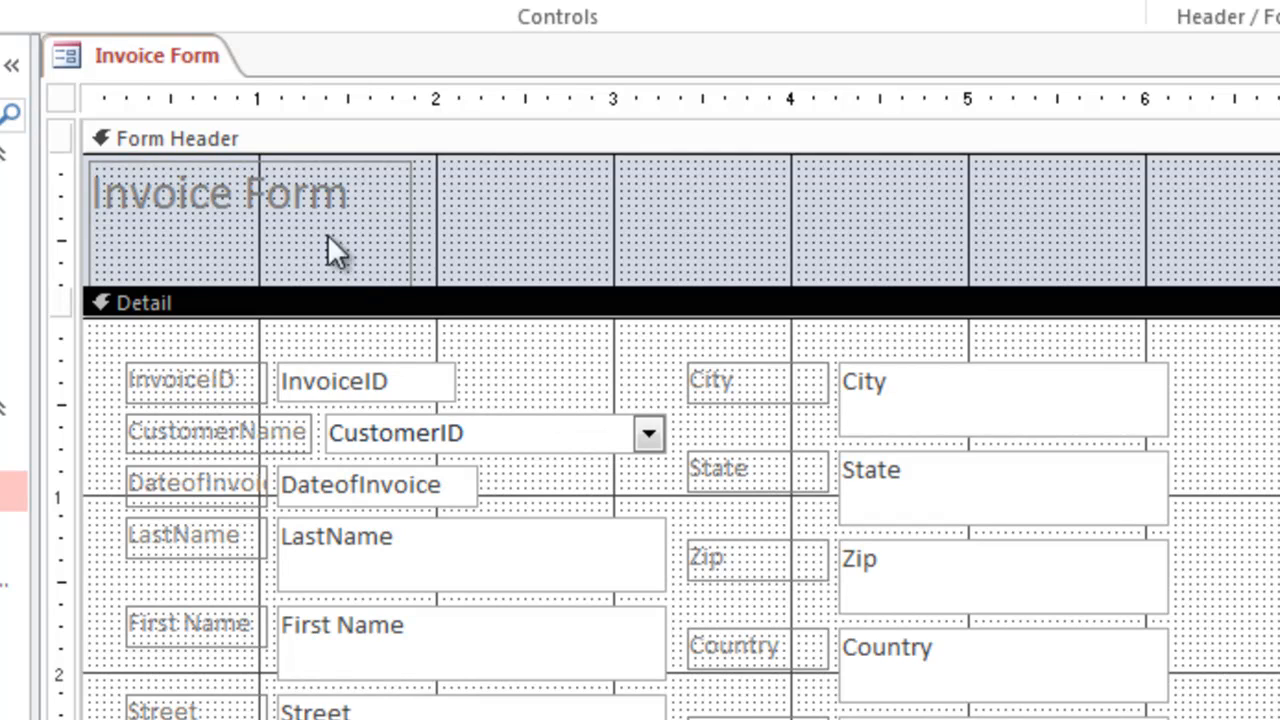
- Display the Invoice Form in Form View and start a new invoice record
{"action": "right_click", "coordinate": [163, 61]}
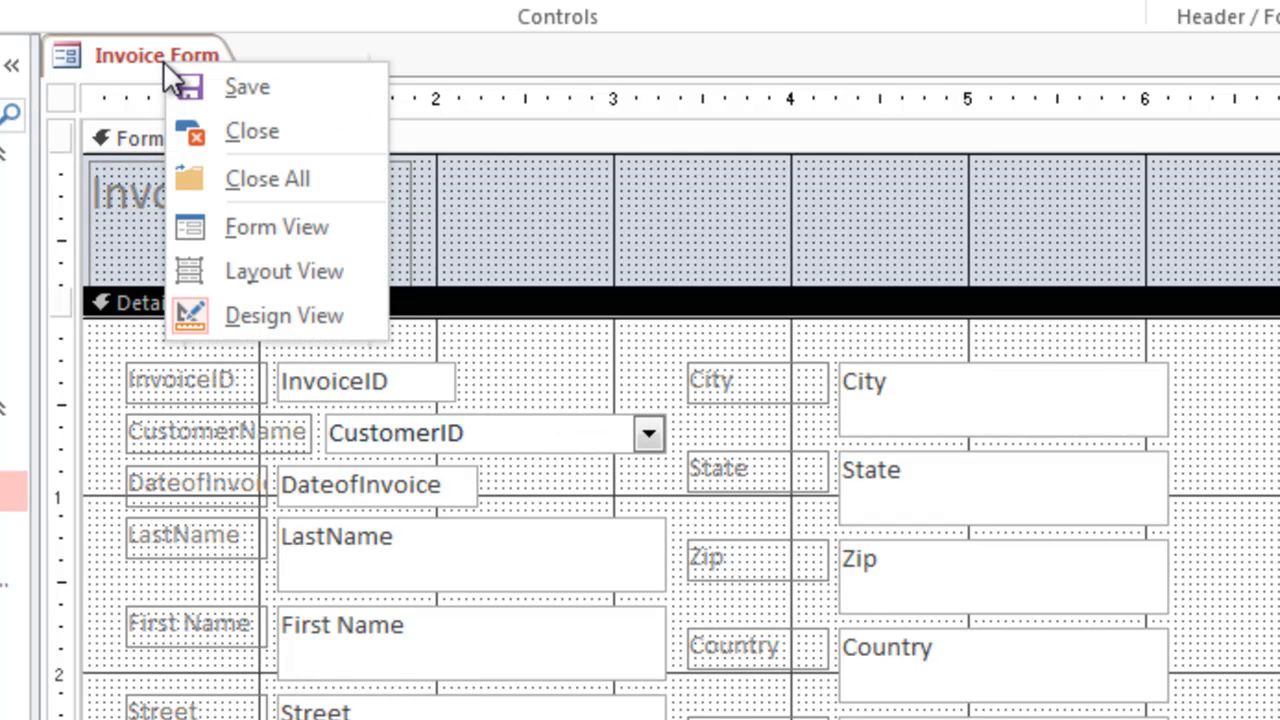
{"action": "left_click", "coordinate": [220, 223]}
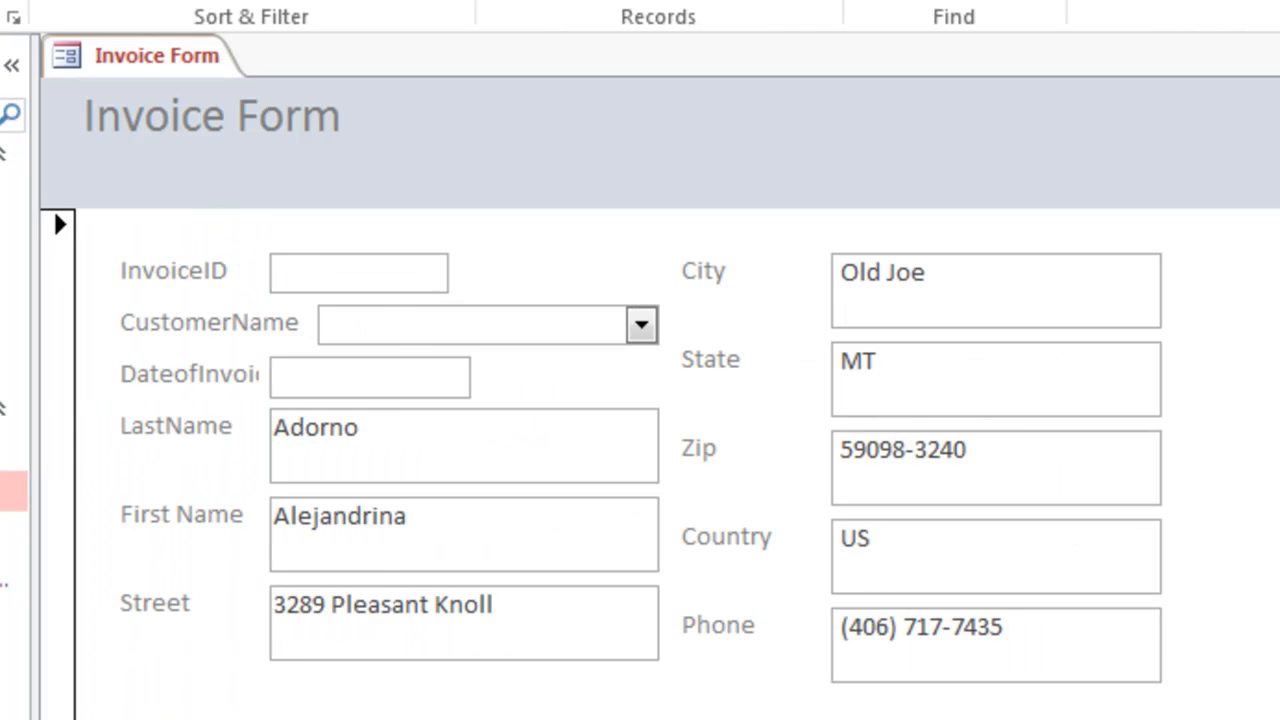
{"action": "left_click", "coordinate": [415, 719]}
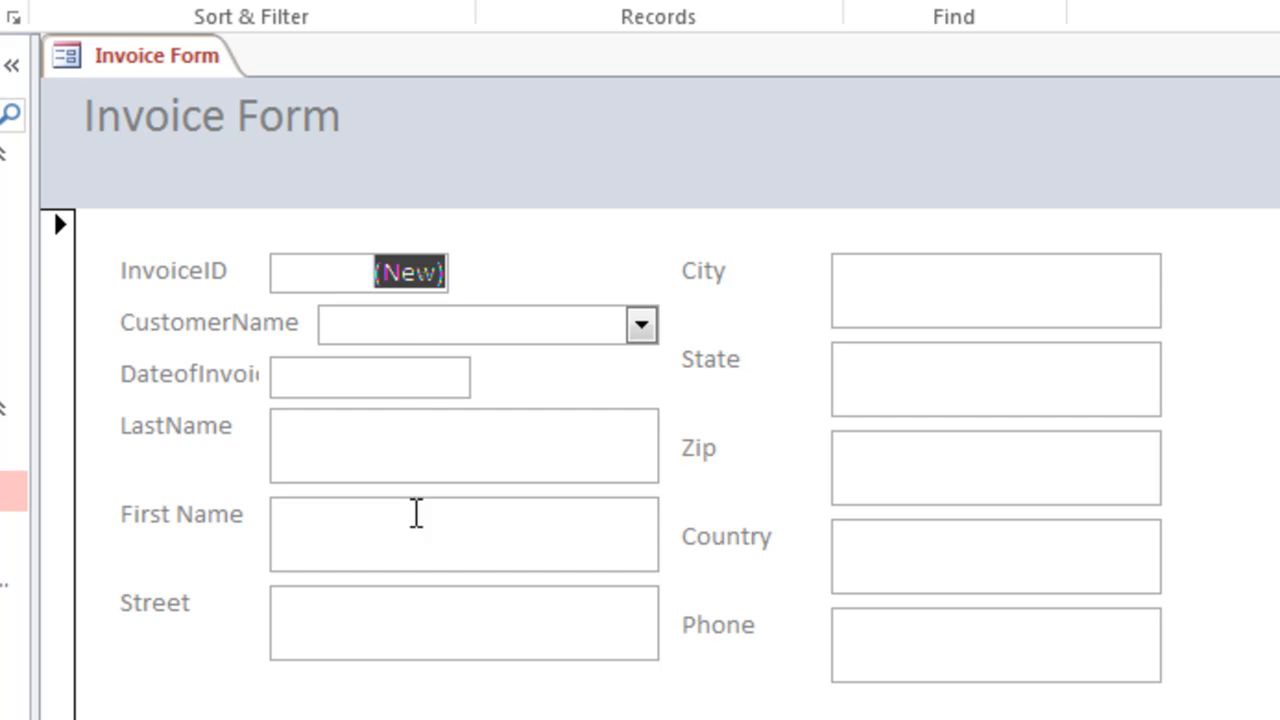
- Test the customer combo box by choosing two different customers in turn for the new invoice
{"action": "left_click", "coordinate": [649, 326]}
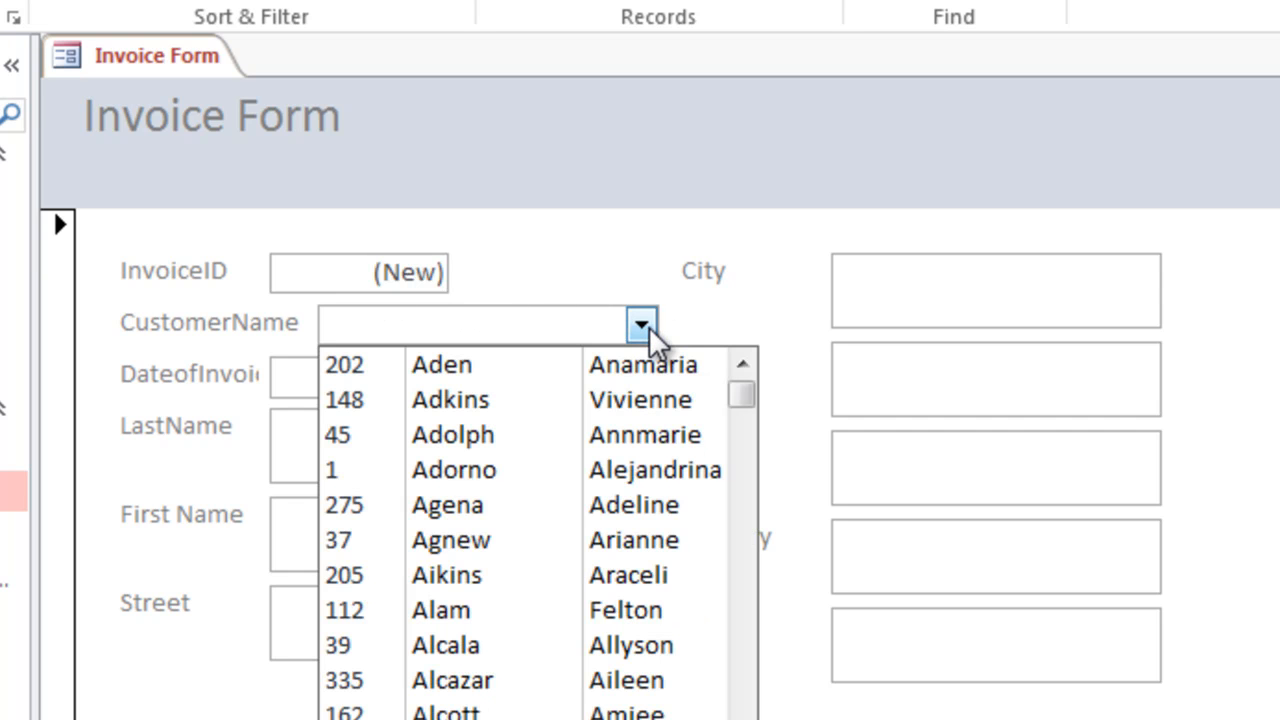
{"action": "left_click", "coordinate": [470, 475]}
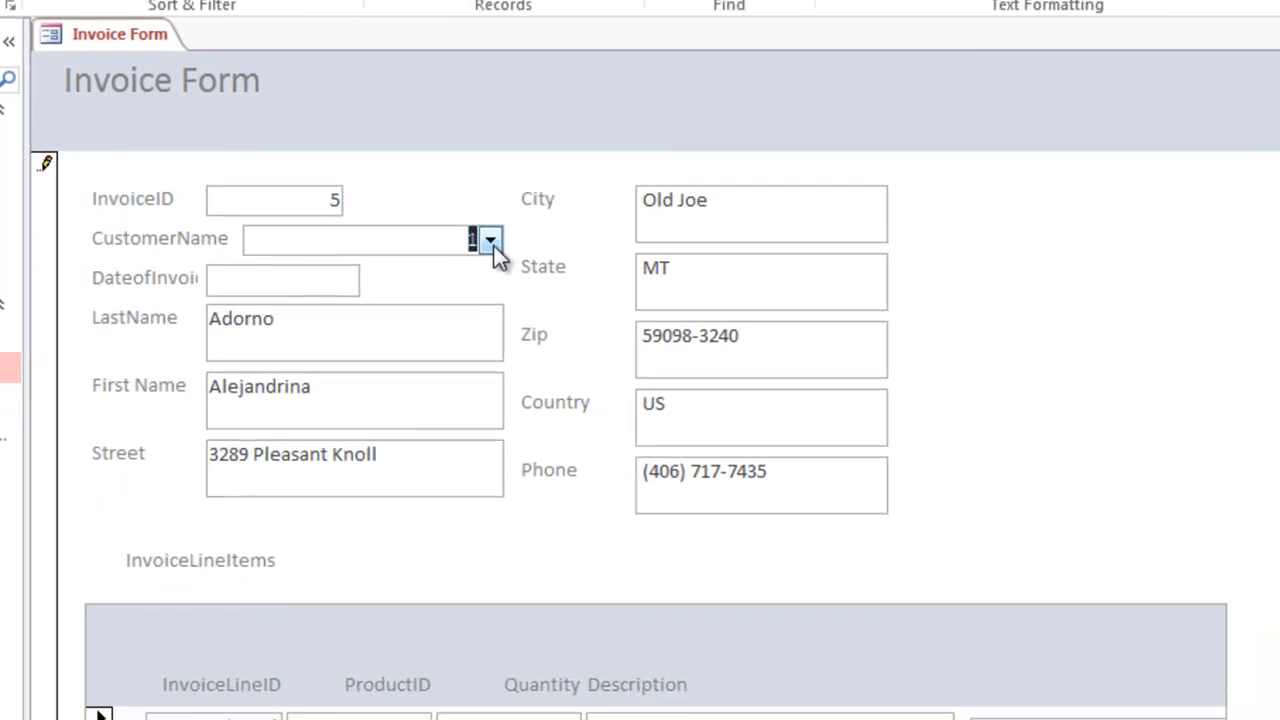
{"action": "left_click", "coordinate": [641, 325]}
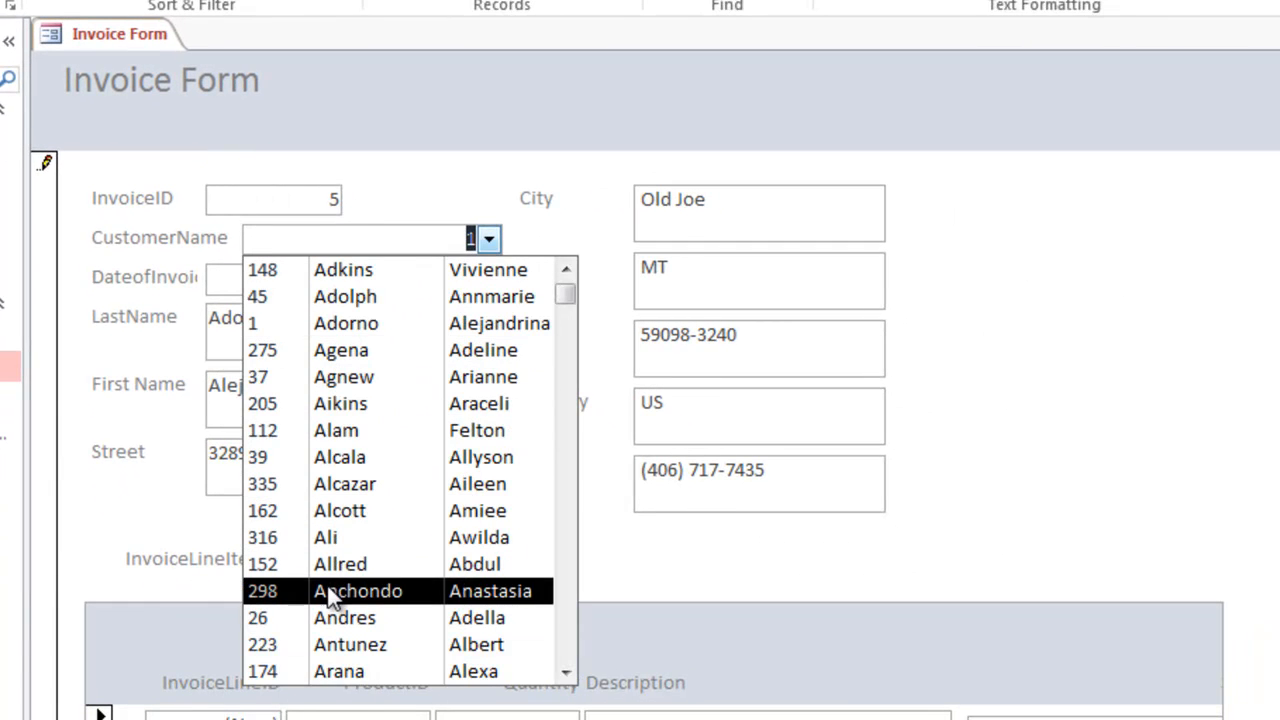
{"action": "left_click", "coordinate": [331, 594]}
- Change the invoice's customer to one whose last name begins with P, further down the combo box list
{"action": "left_click", "coordinate": [489, 238]}
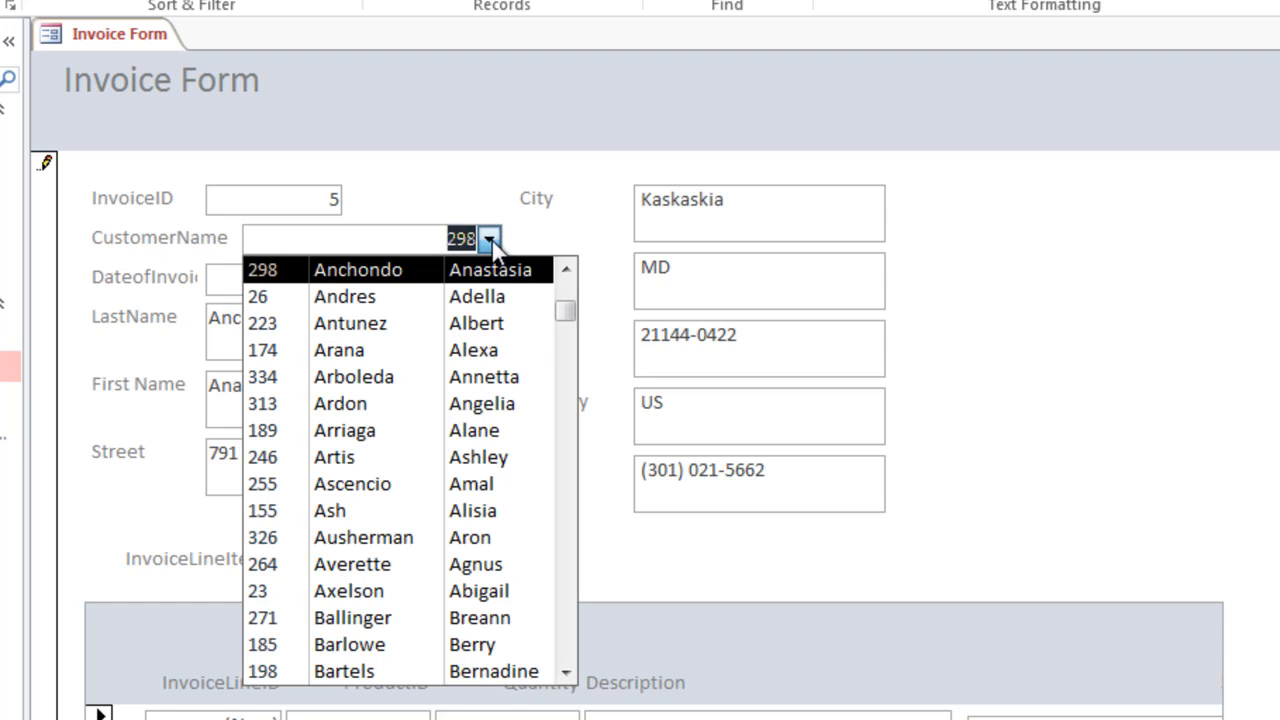
{"action": "left_click_drag", "start_coordinate": [559, 515], "coordinate": [554, 651]}
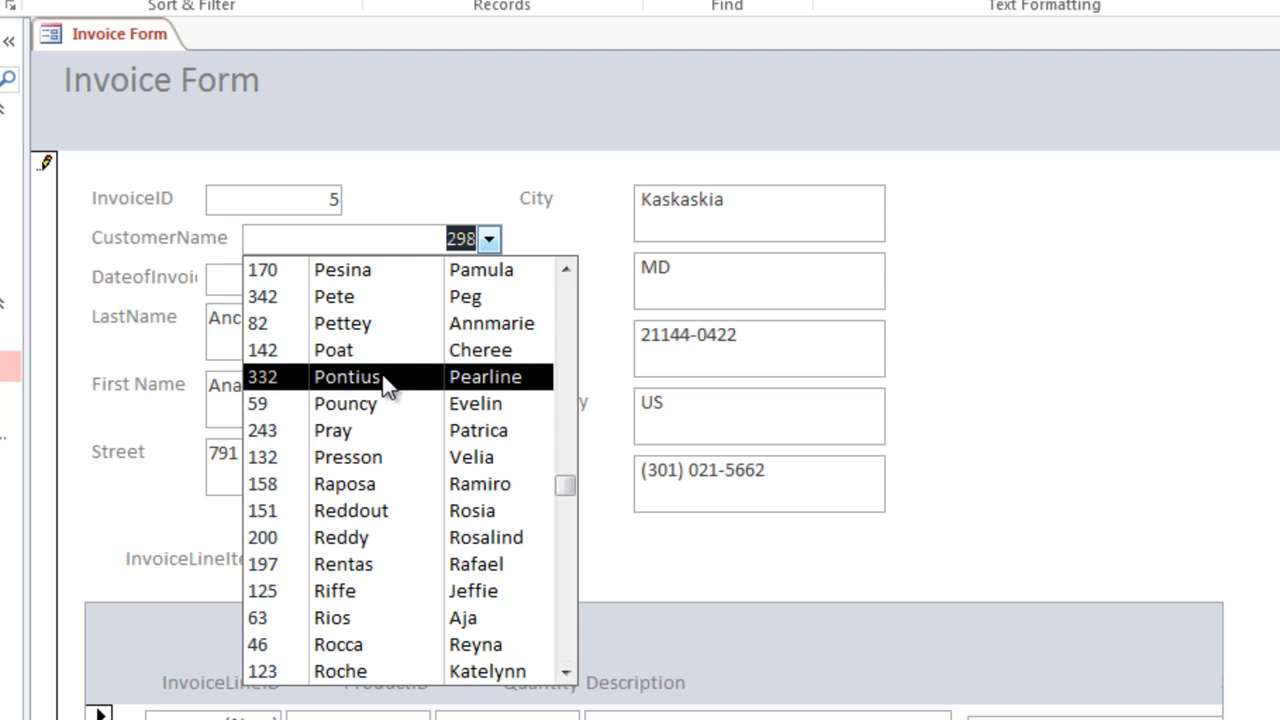
{"action": "left_click", "coordinate": [362, 456]}
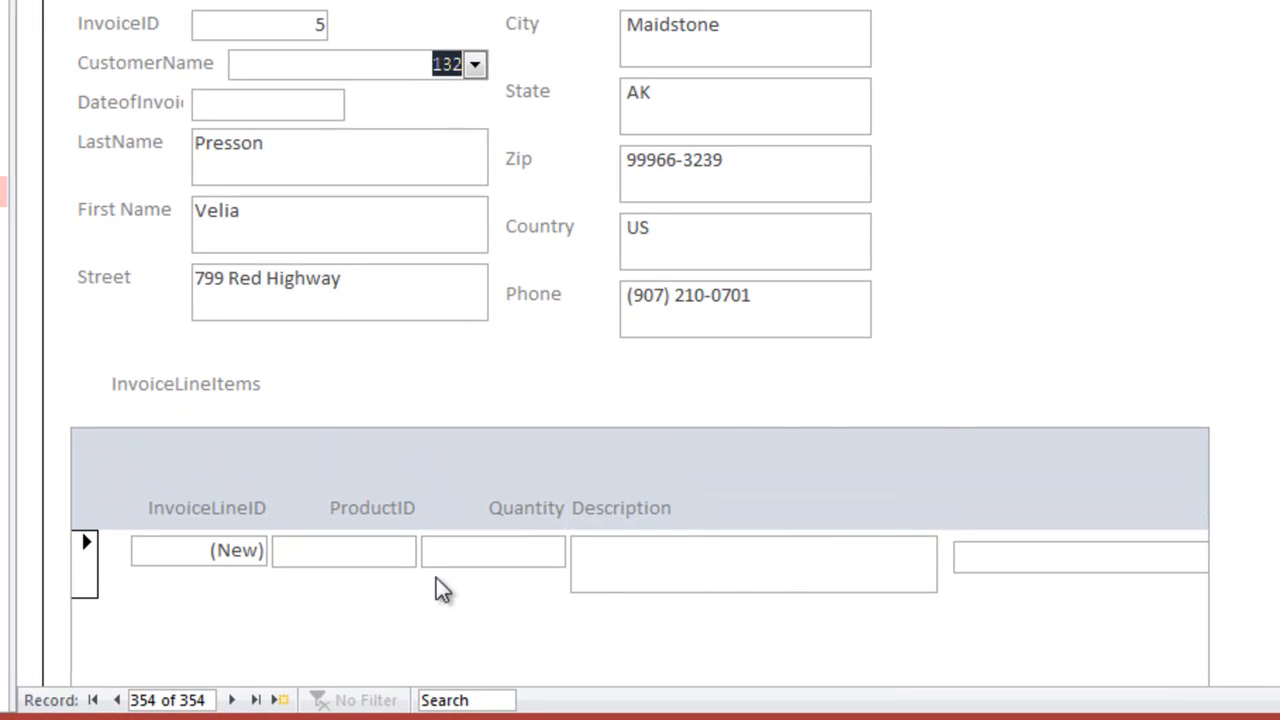
- Enter ProductID 9 on the first line of the invoice's line items
{"action": "left_click", "coordinate": [389, 554]}
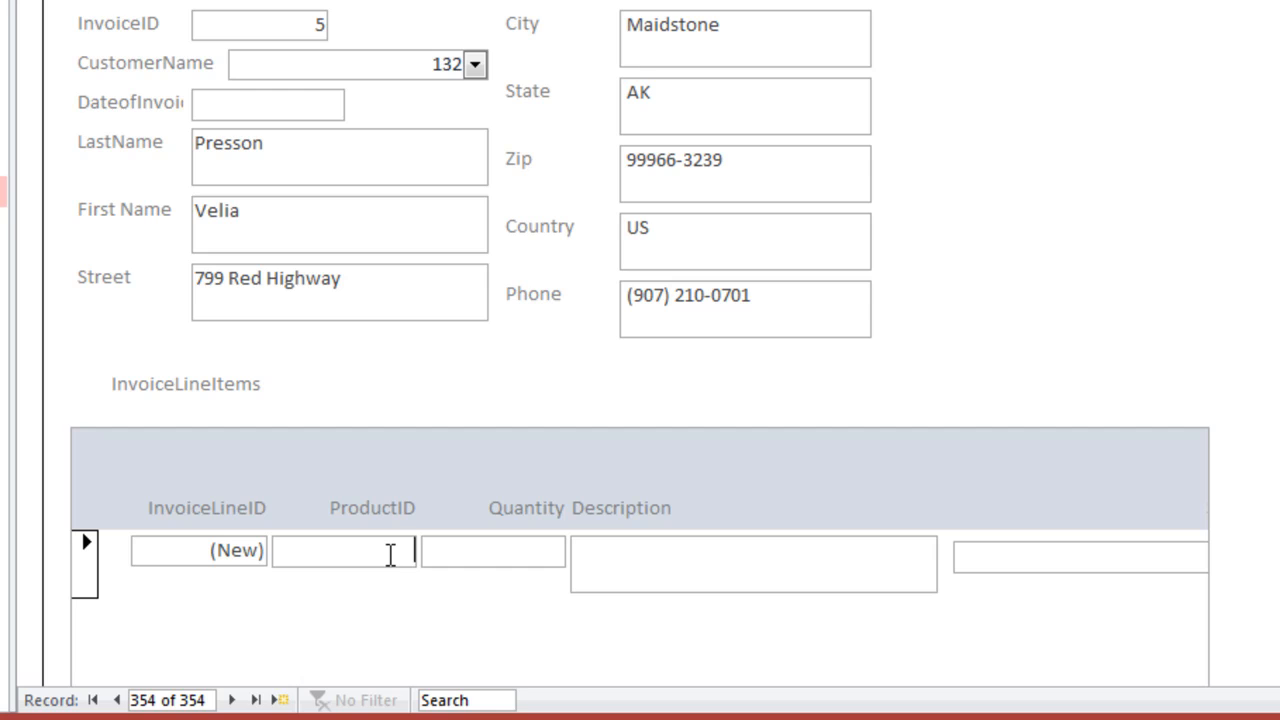
{"action": "type", "text": "9"}
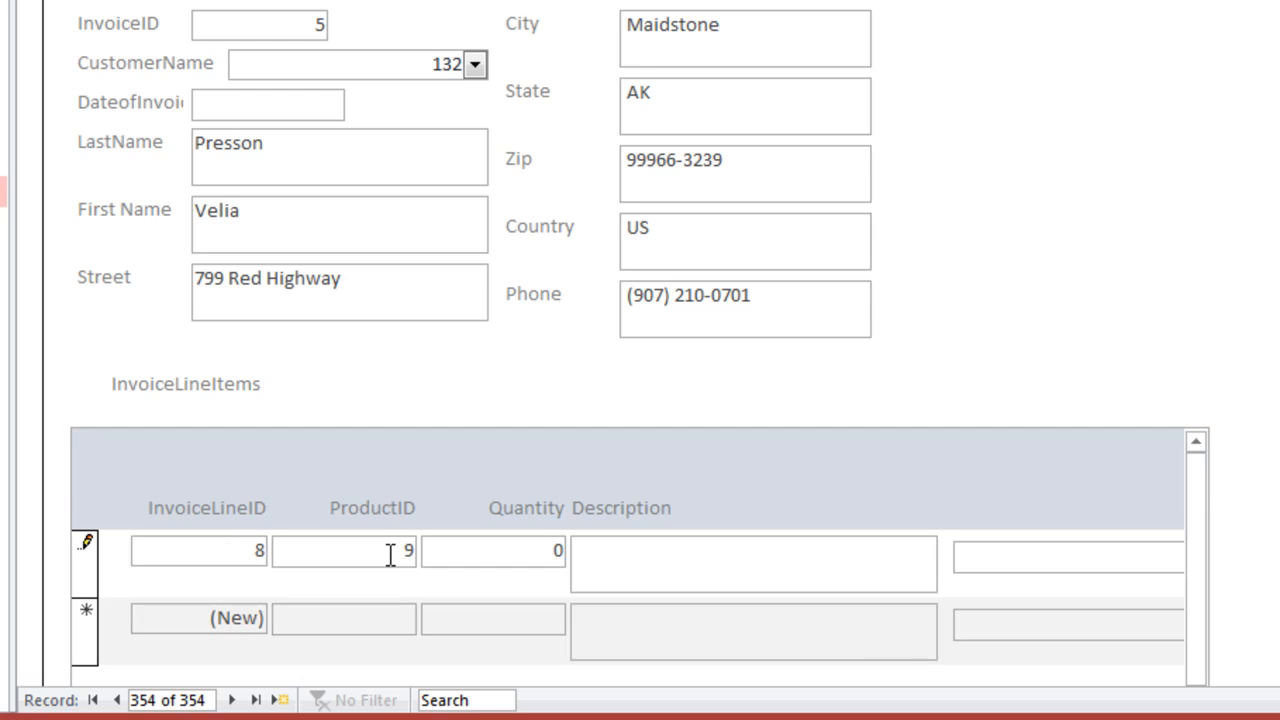
{"action": "key", "text": "Tab"}
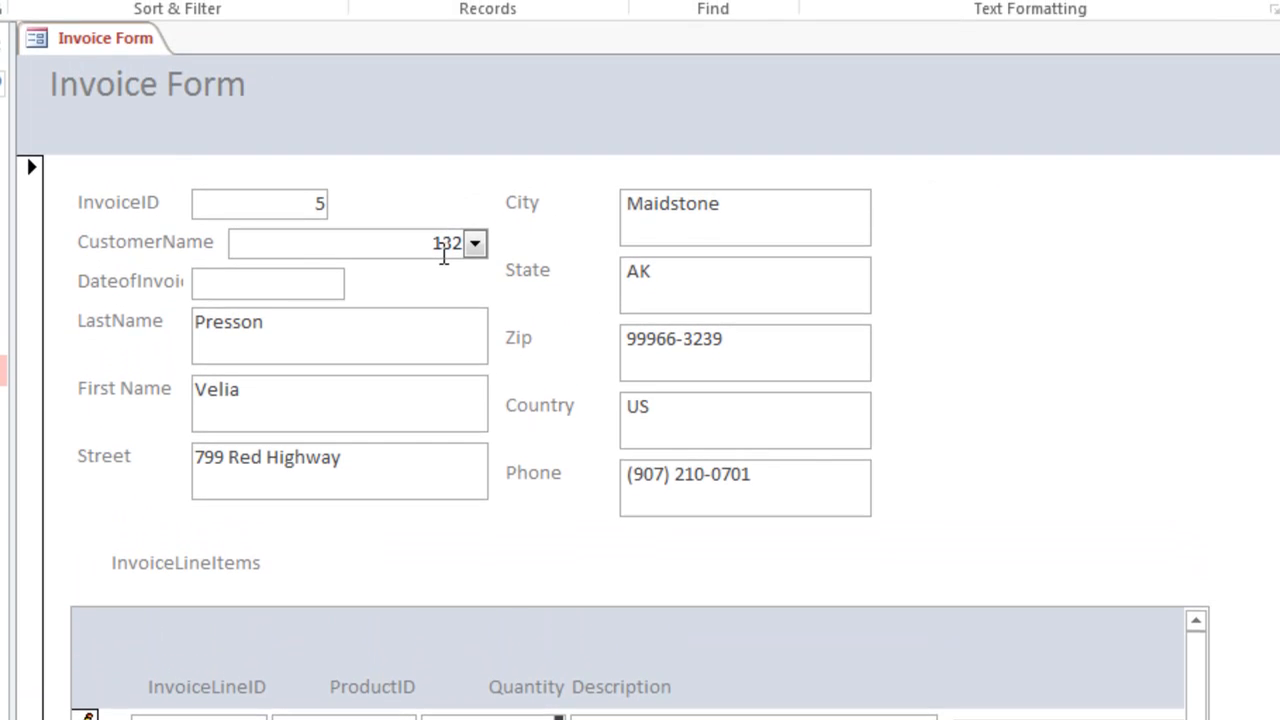
- Return the form to Design View and delete the ProductID text box from the InvoiceLineItems subform's Detail section
{"action": "right_click", "coordinate": [95, 41]}
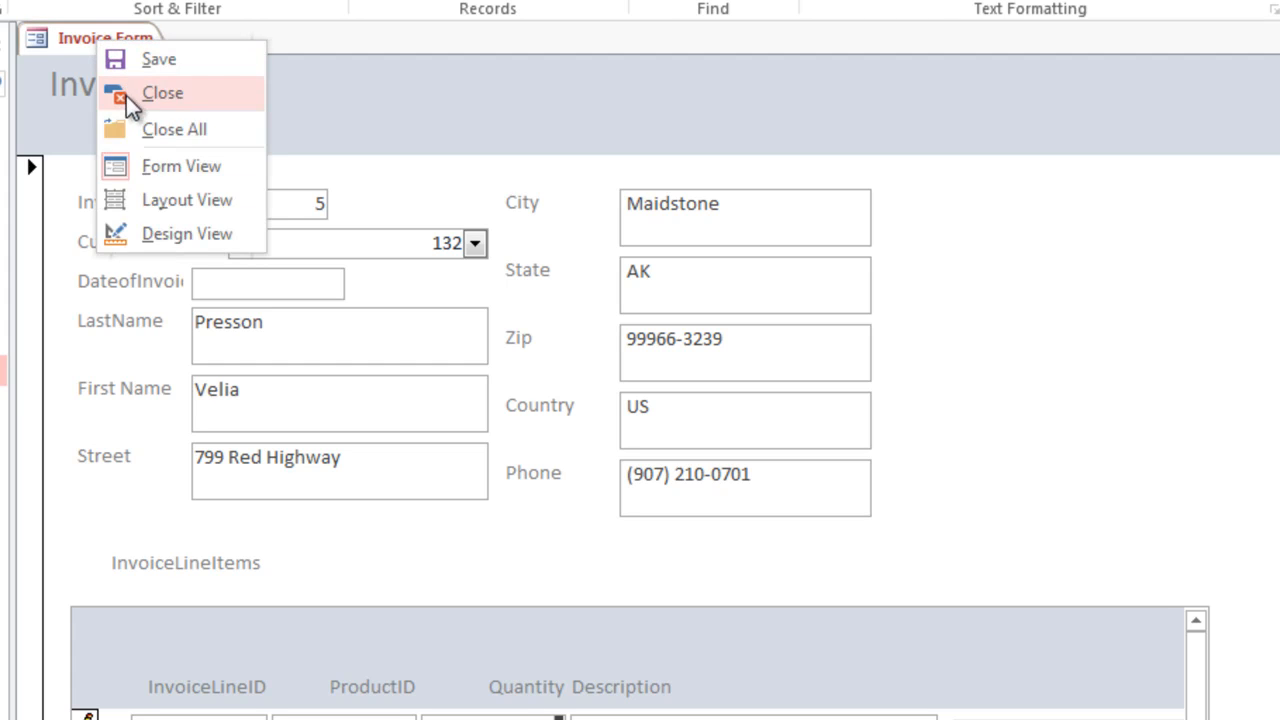
{"action": "left_click", "coordinate": [156, 232]}
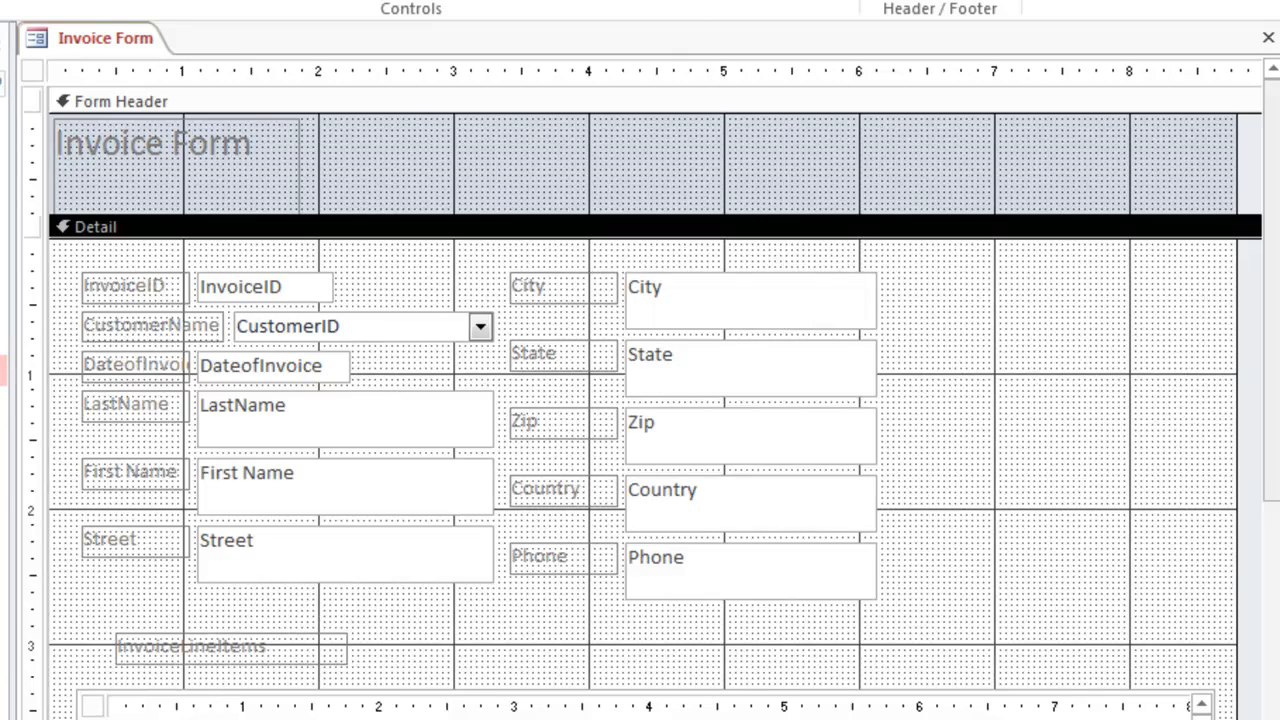
{"action": "left_click_drag", "start_coordinate": [1272, 402], "coordinate": [1271, 628]}
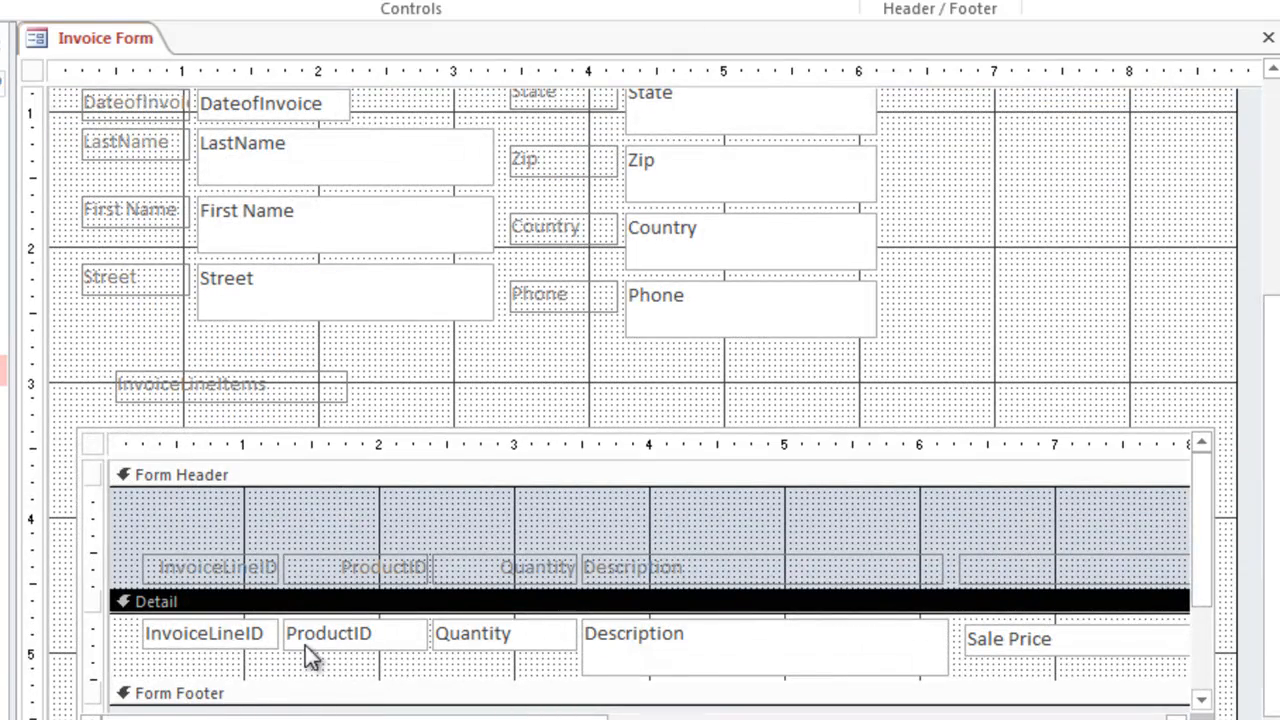
{"action": "left_click", "coordinate": [367, 648]}
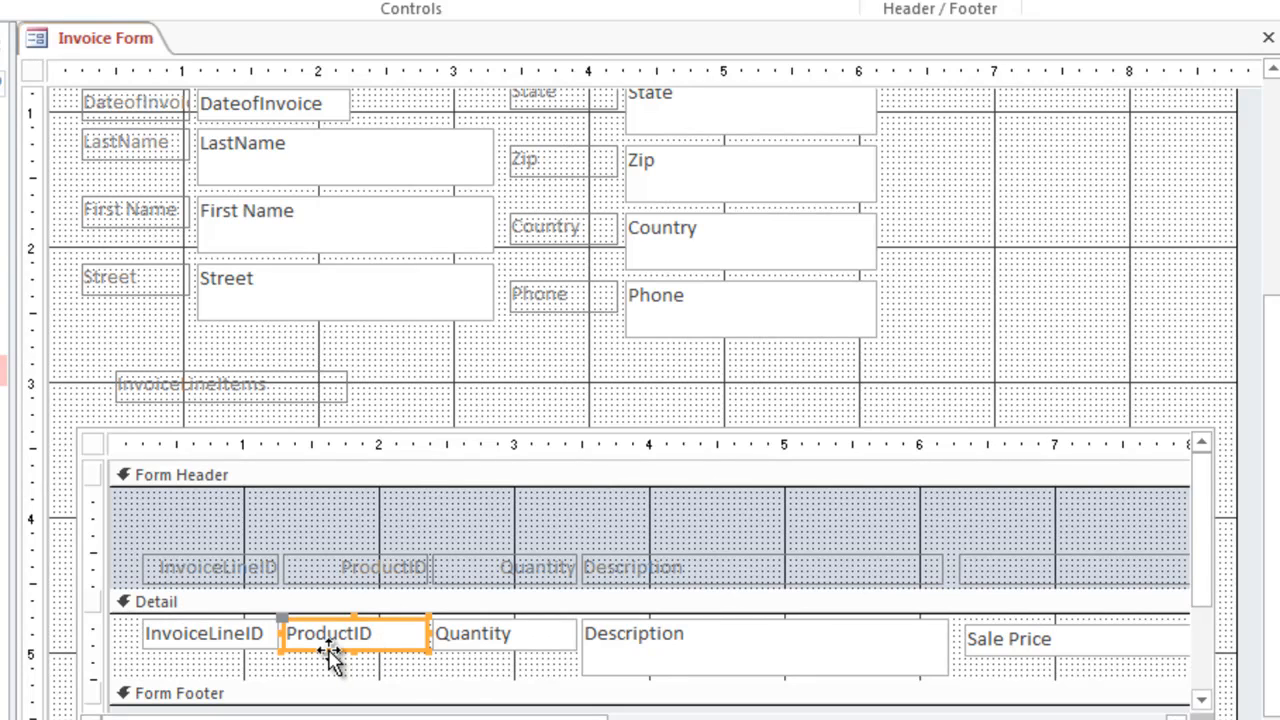
{"action": "right_click", "coordinate": [330, 650]}
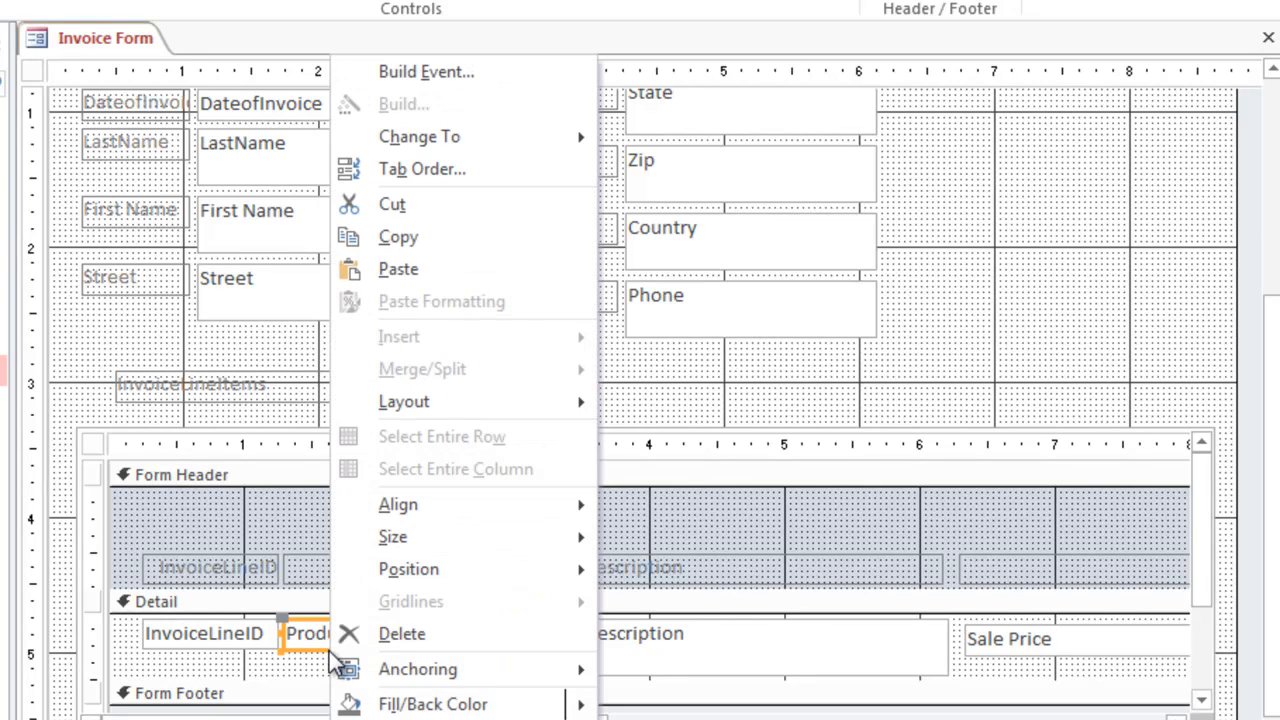
{"action": "left_click", "coordinate": [423, 634]}
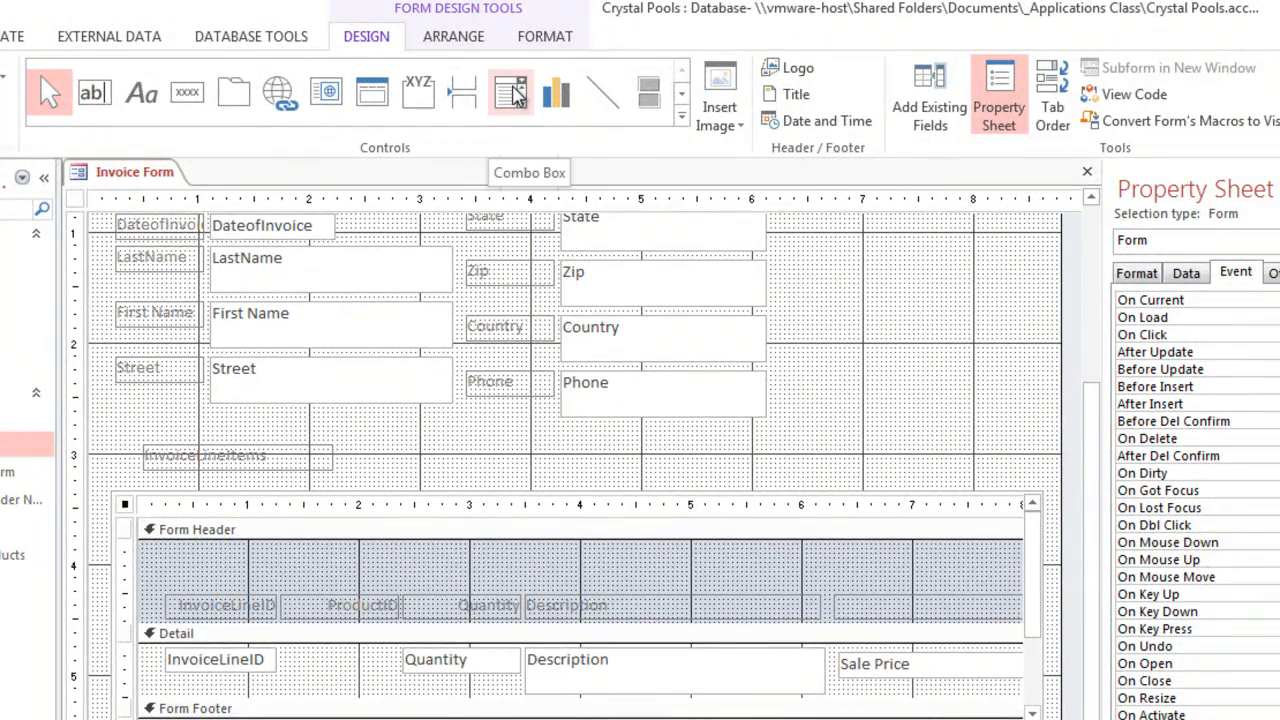
- Place a combo box between InvoiceLineID and Quantity in the subform that gets its values from the Product Table
{"action": "left_click", "coordinate": [513, 92]}
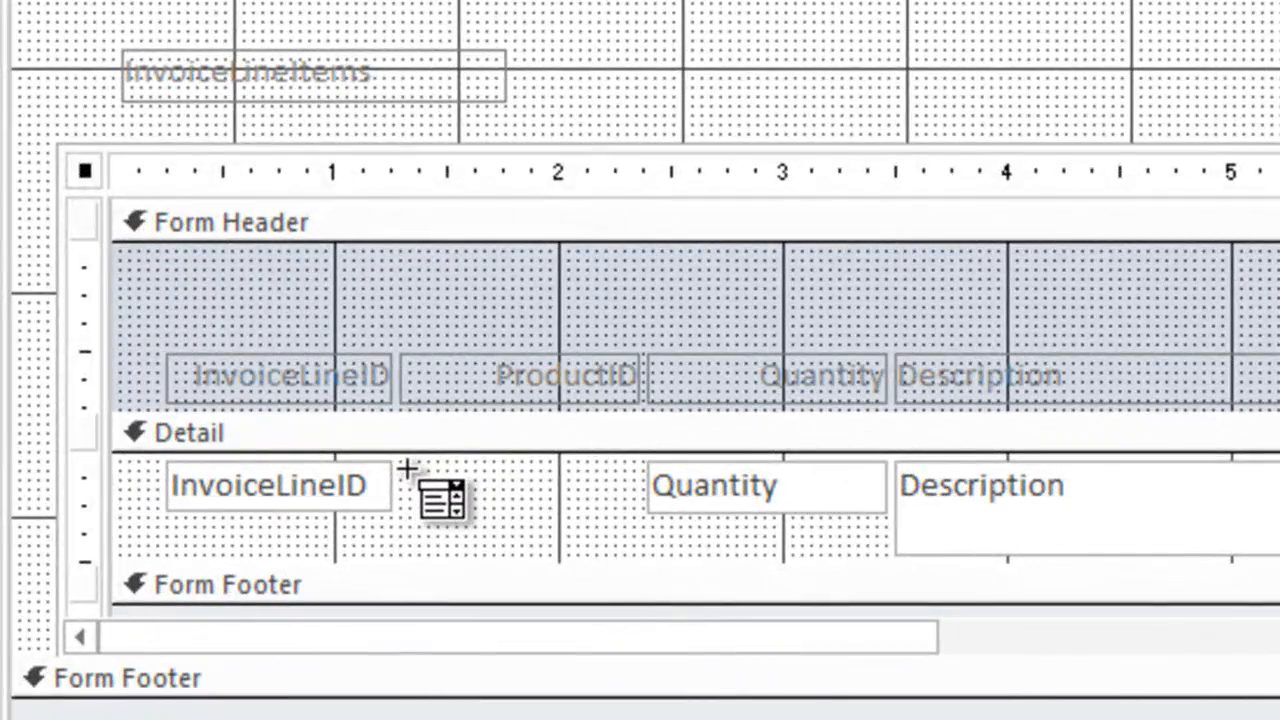
{"action": "left_click", "coordinate": [406, 470]}
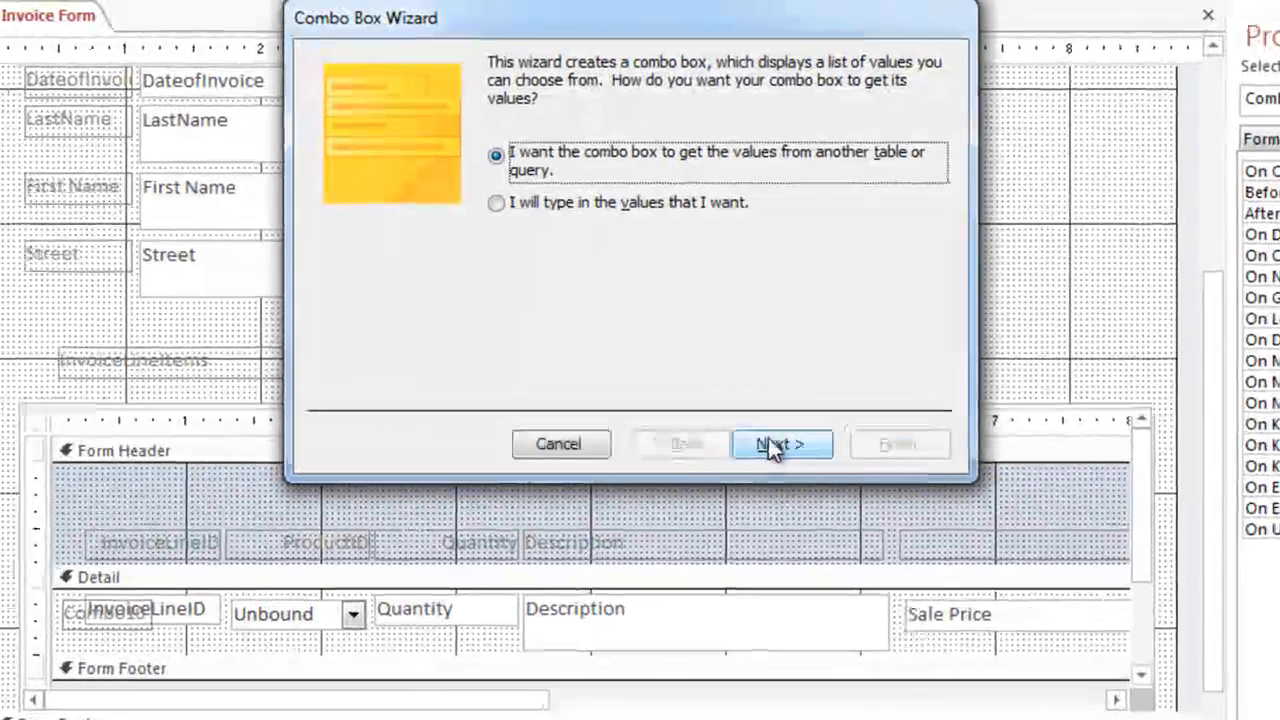
{"action": "left_click", "coordinate": [772, 444]}
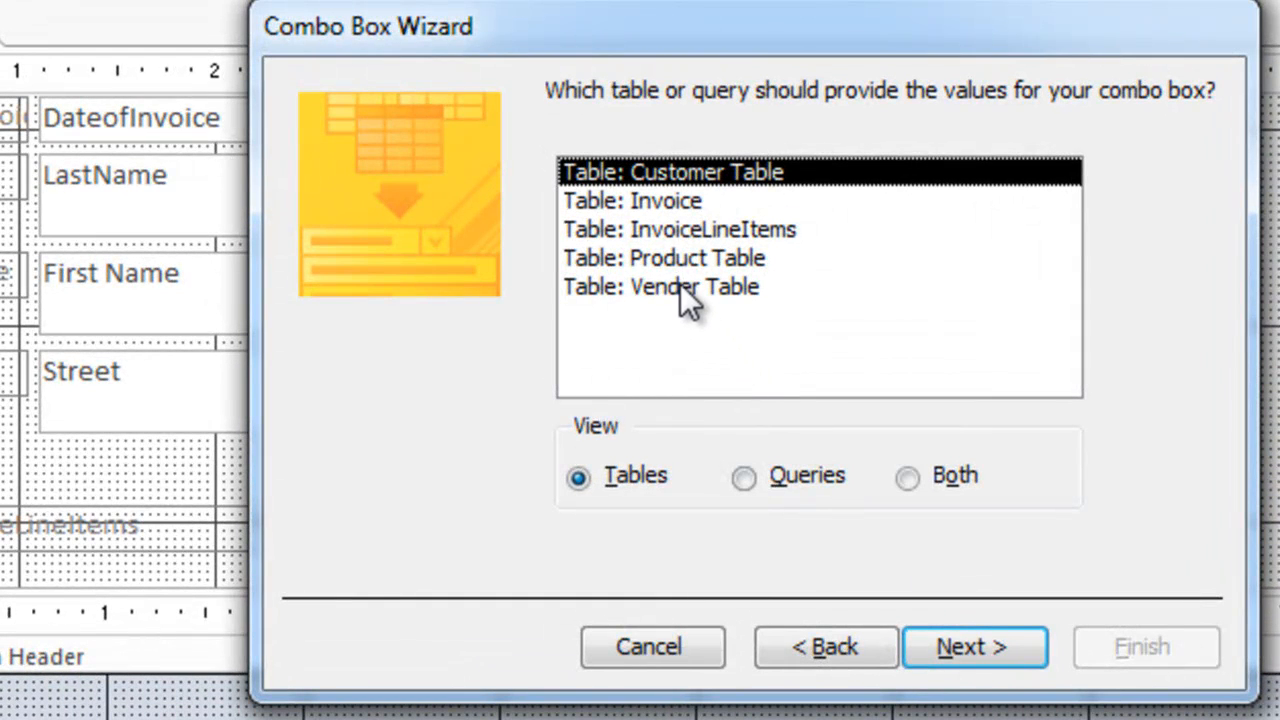
{"action": "left_click", "coordinate": [668, 263]}
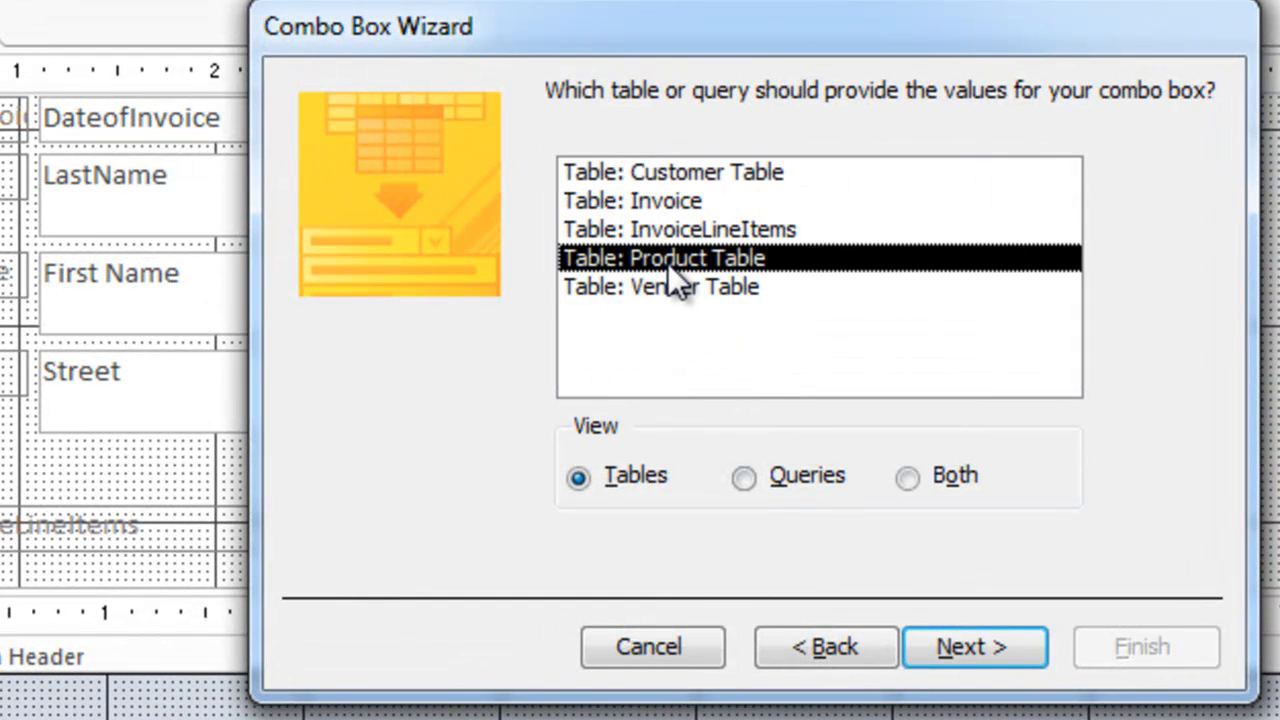
{"action": "left_click", "coordinate": [937, 643]}
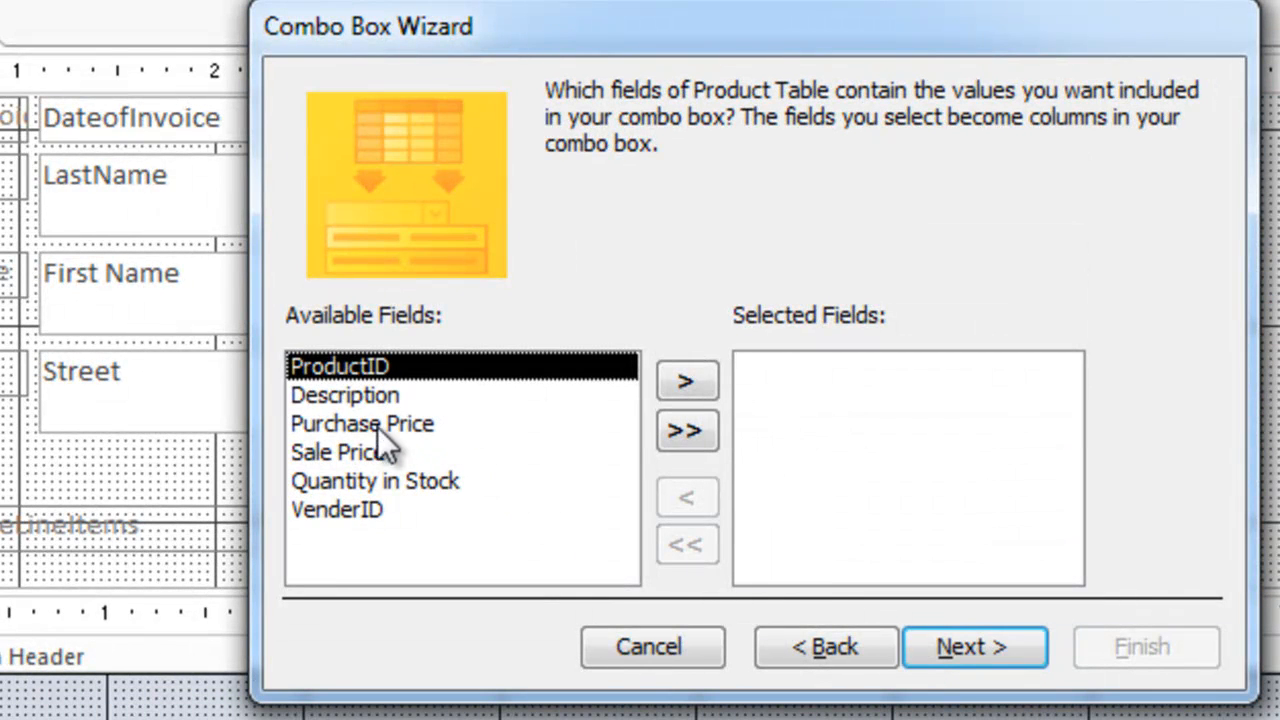
- Include the ProductID and Description fields as columns of the product combo box
{"action": "left_click", "coordinate": [685, 381]}
{"action": "double_click", "coordinate": [408, 372]}
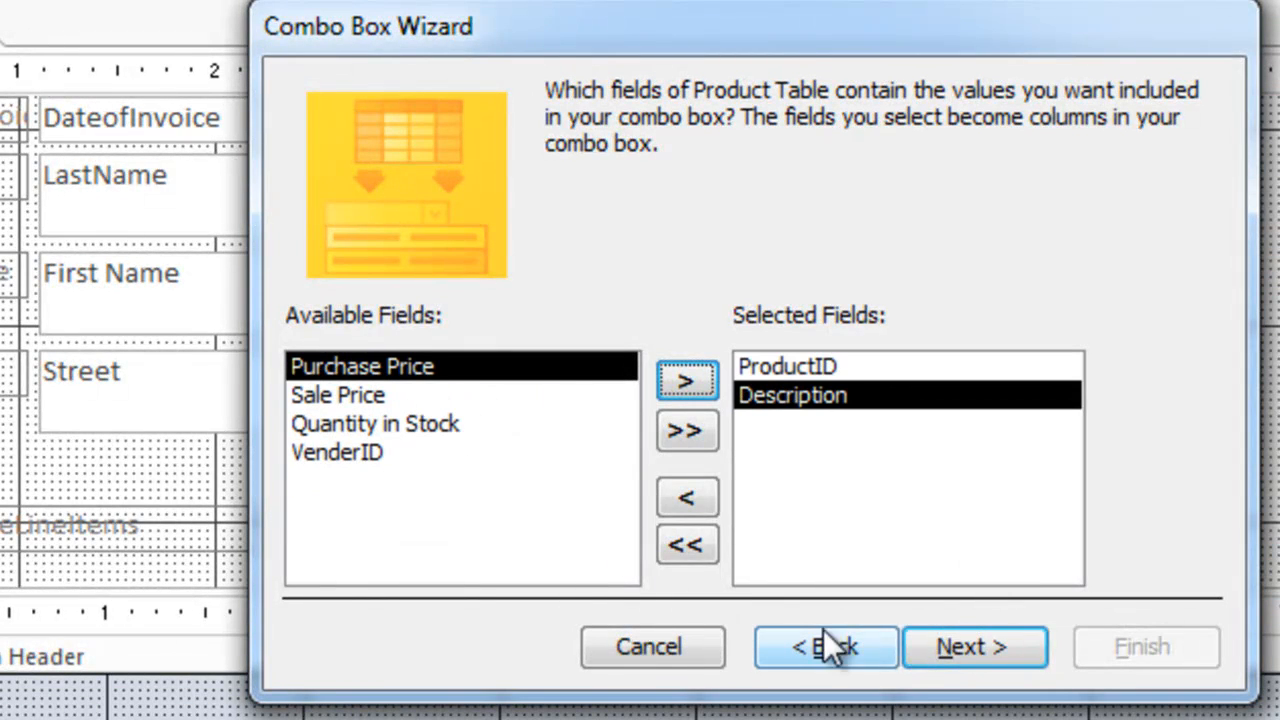
{"action": "left_click", "coordinate": [960, 645]}
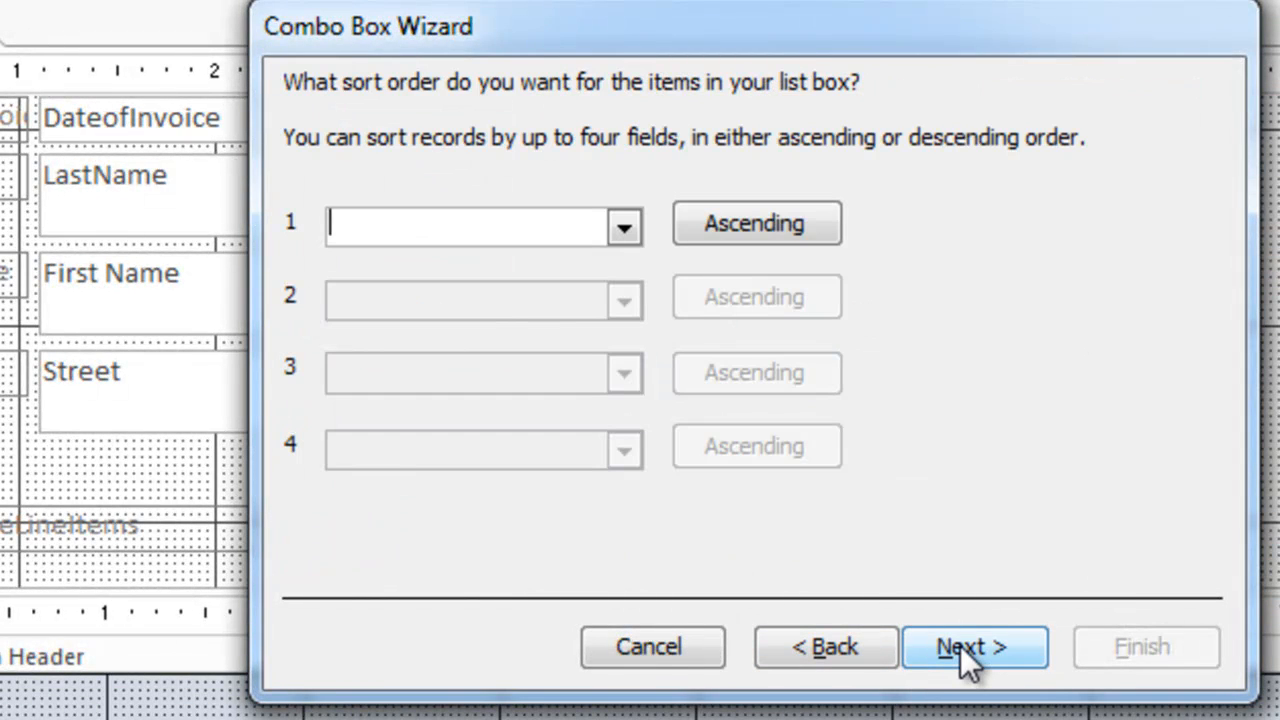
- Sort the product combo box's list by Description in ascending order
{"action": "left_click", "coordinate": [631, 230]}
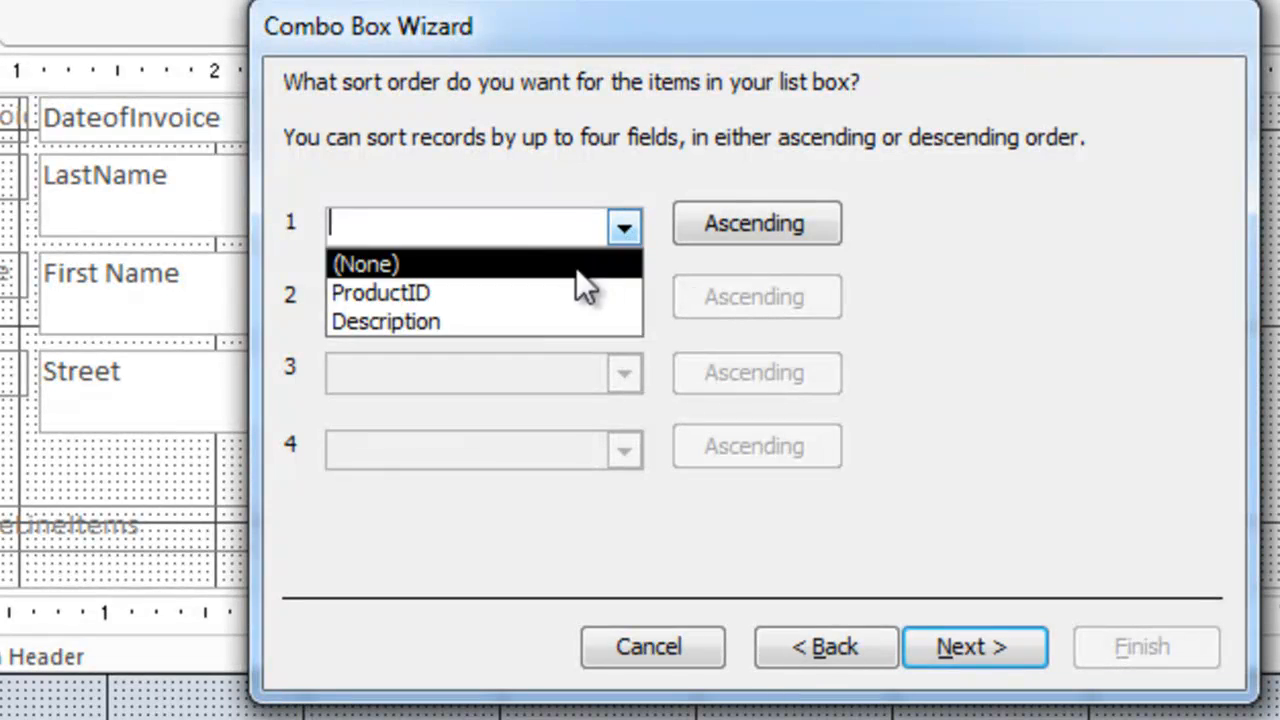
{"action": "left_click", "coordinate": [455, 322]}
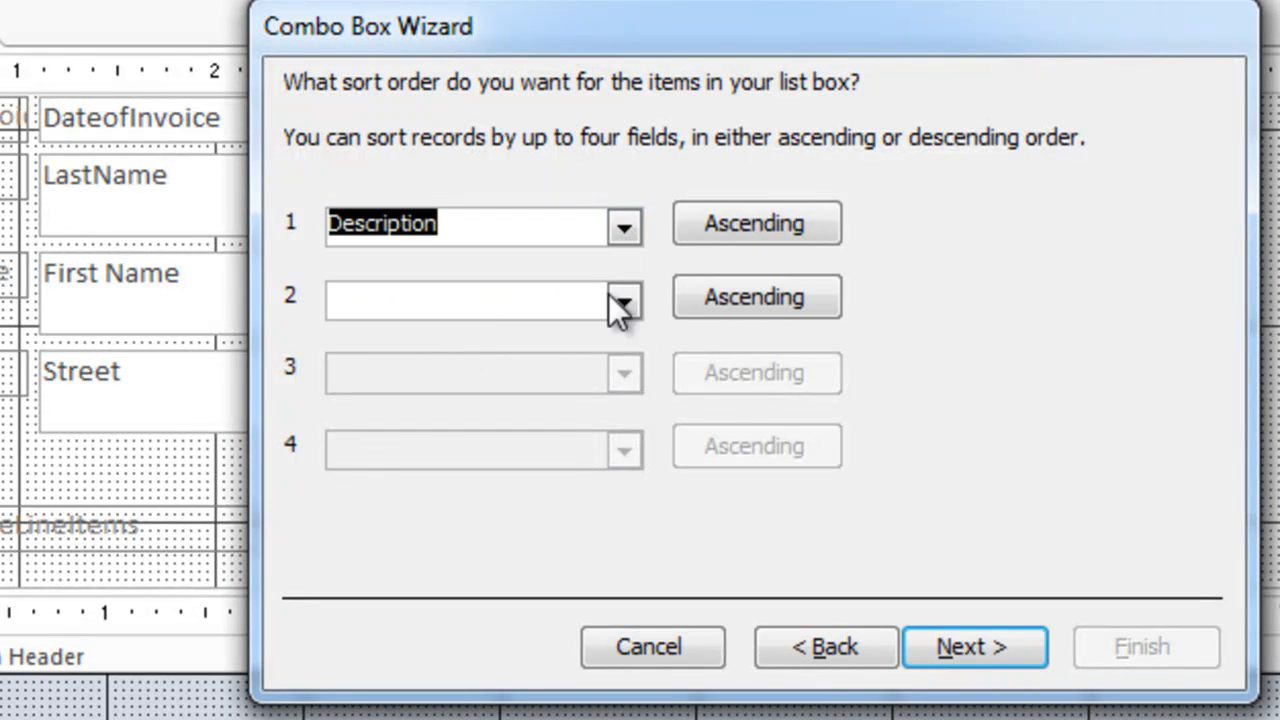
{"action": "left_click", "coordinate": [972, 645]}
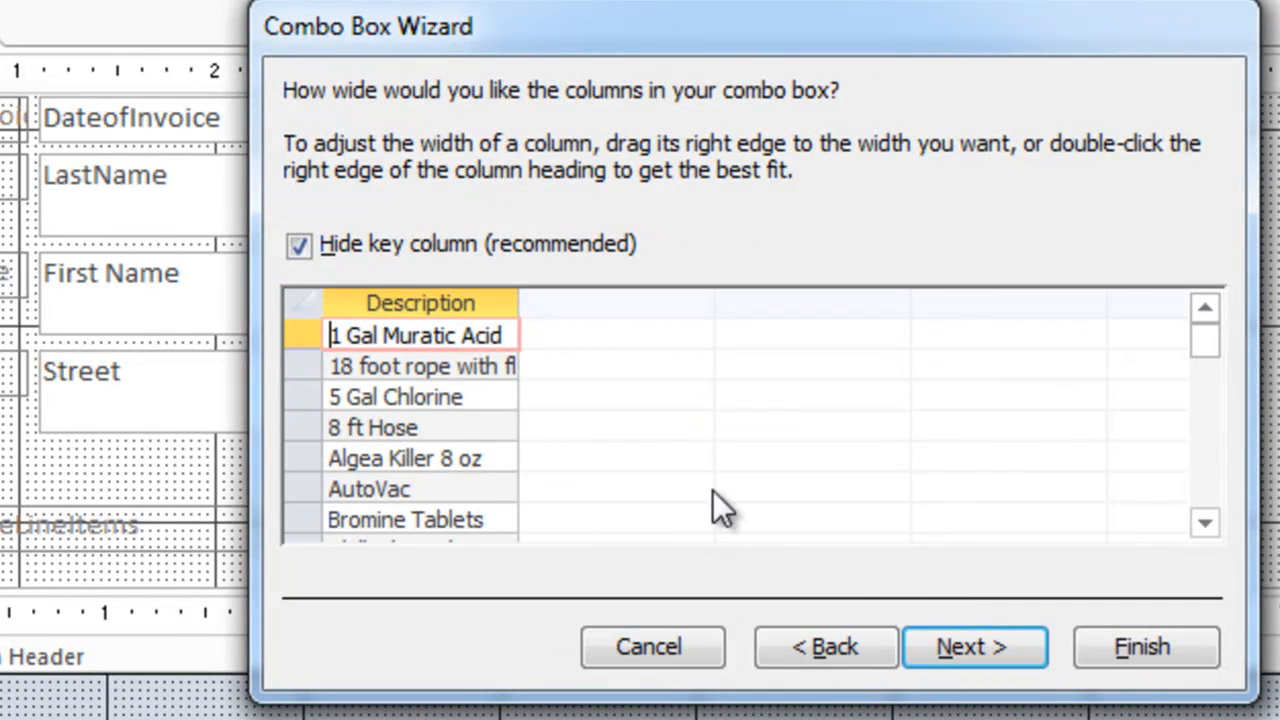
- Show the key column in the product combo box, narrowing the ProductID column and widening Description to fit the product names
{"action": "left_click", "coordinate": [298, 245]}
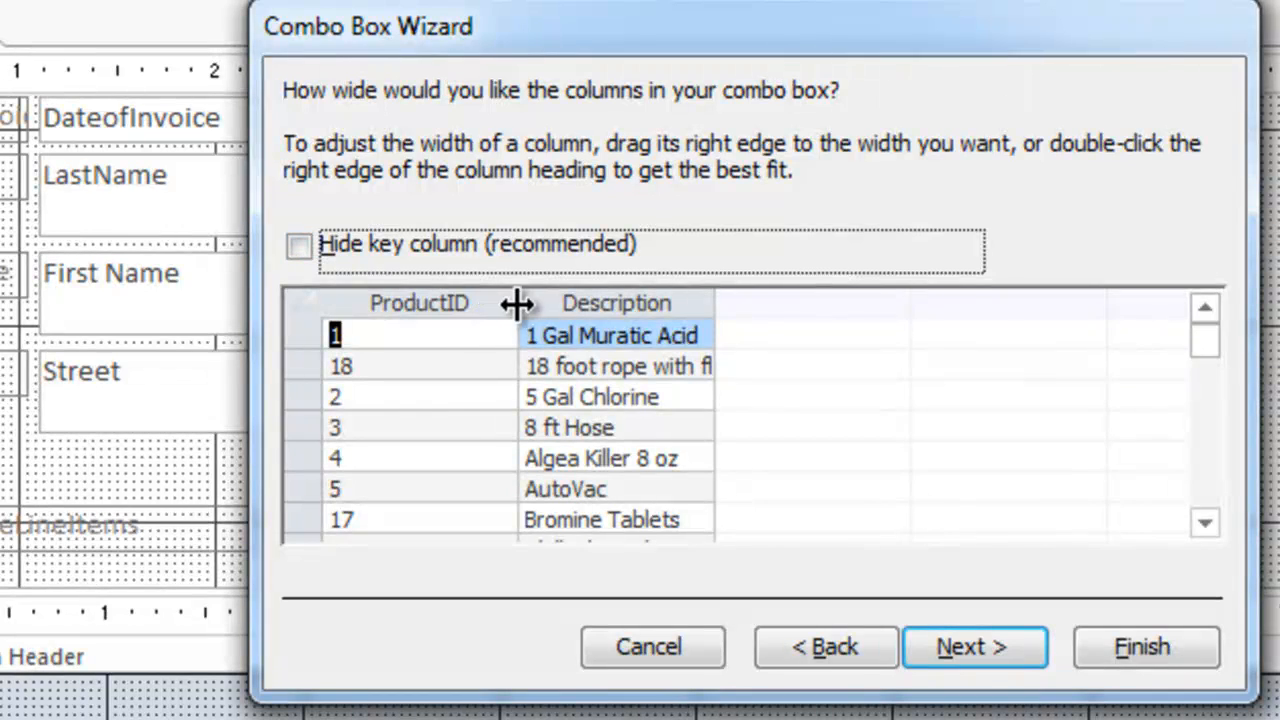
{"action": "left_click_drag", "start_coordinate": [518, 305], "coordinate": [392, 313]}
{"action": "left_click_drag", "start_coordinate": [583, 302], "coordinate": [752, 290]}
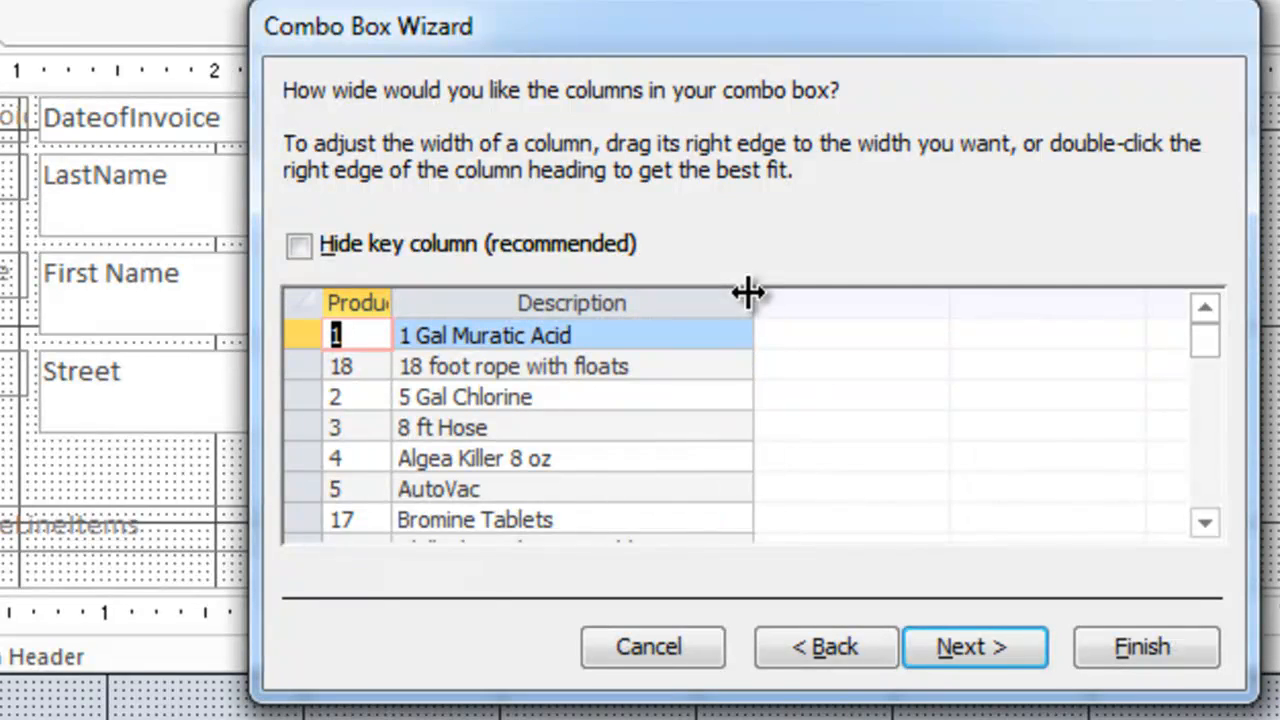
{"action": "left_click", "coordinate": [980, 640]}
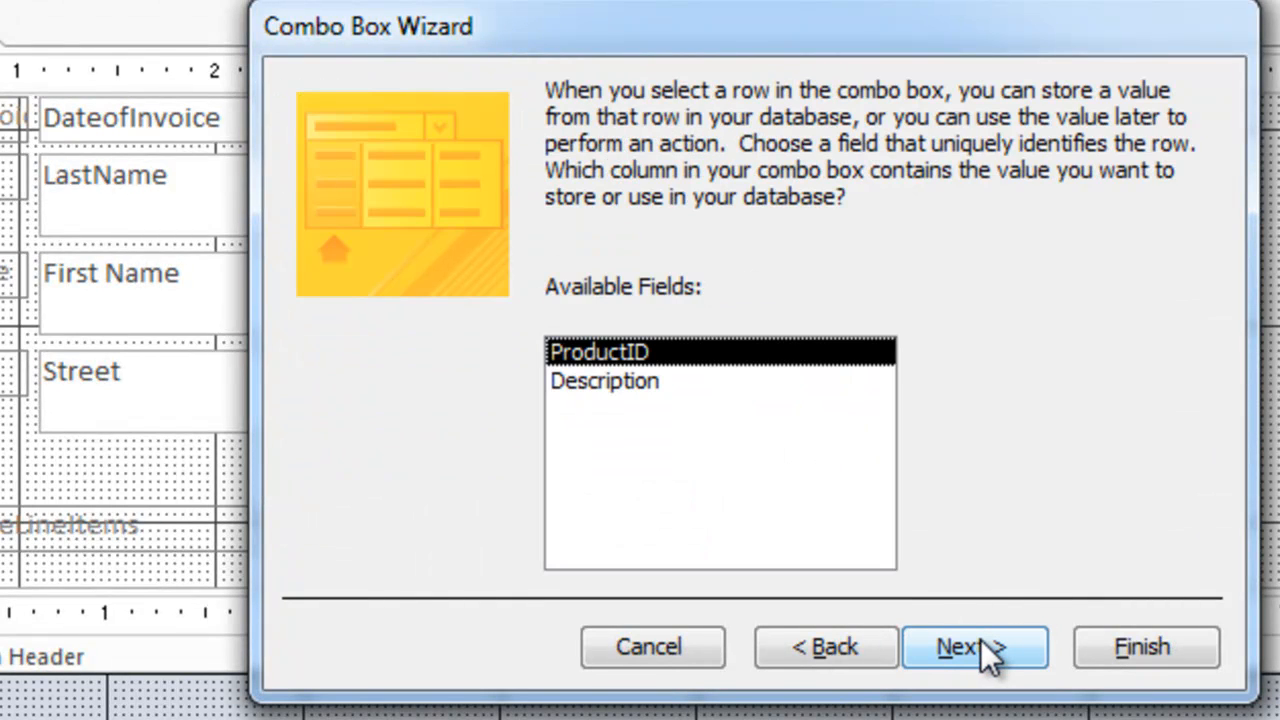
- Use ProductID as the combo box's value, store it in the ProductID field and finish the wizard
{"action": "left_click", "coordinate": [980, 645]}
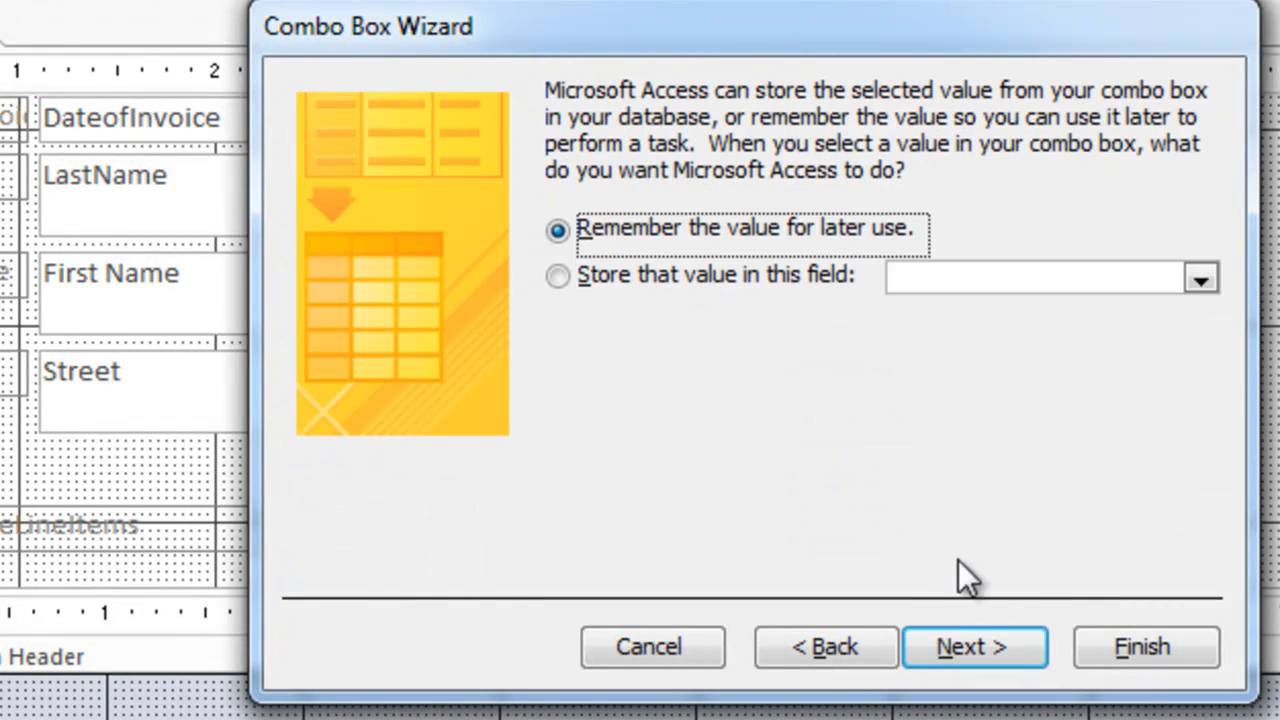
{"action": "left_click", "coordinate": [1197, 276]}
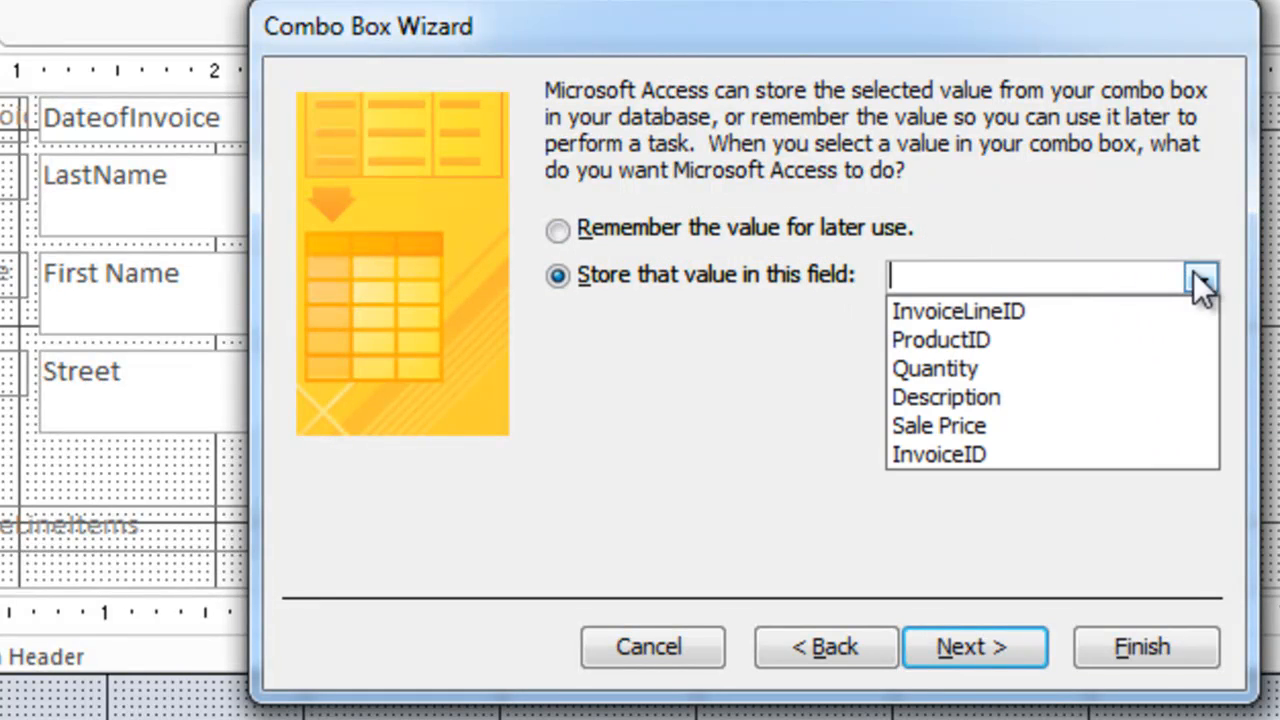
{"action": "left_click", "coordinate": [1044, 340]}
{"action": "left_click", "coordinate": [1009, 647]}
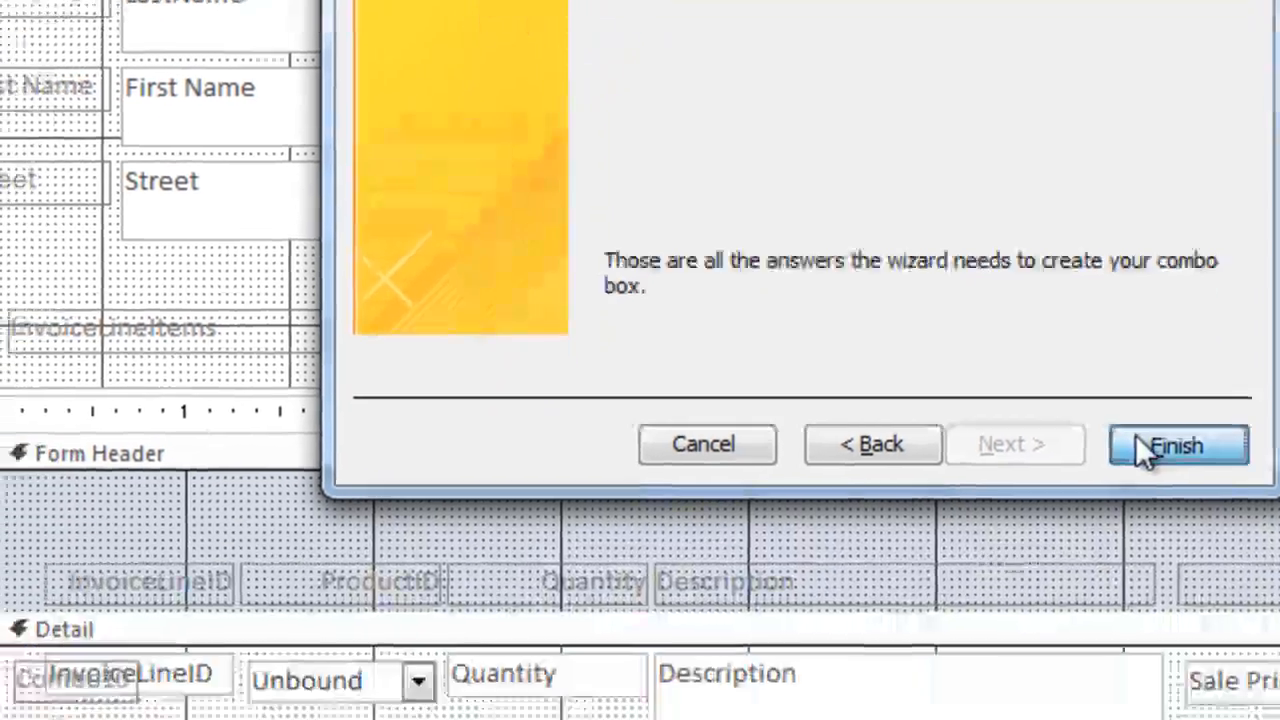
{"action": "left_click", "coordinate": [1145, 450]}
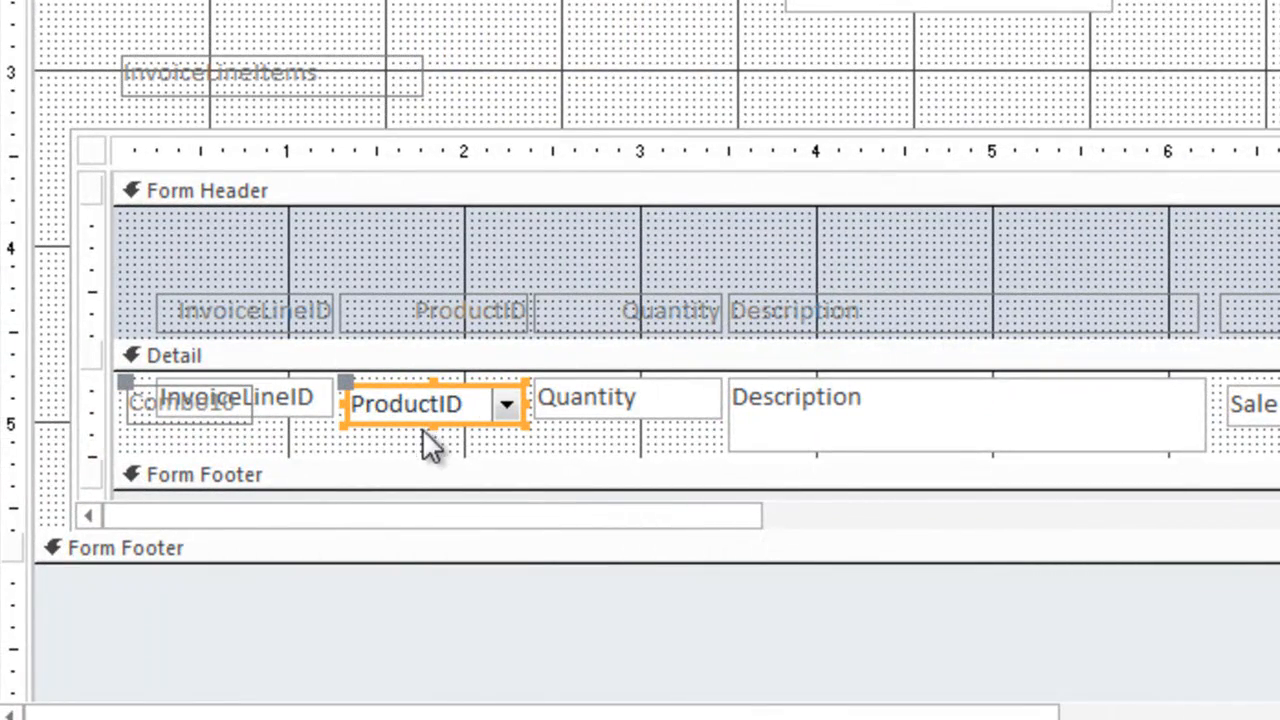
- Delete the label attached to the new ProductID combo box, which overlaps InvoiceLineID in the subform's Detail section
{"action": "left_click", "coordinate": [366, 446]}
{"action": "left_click", "coordinate": [145, 412]}
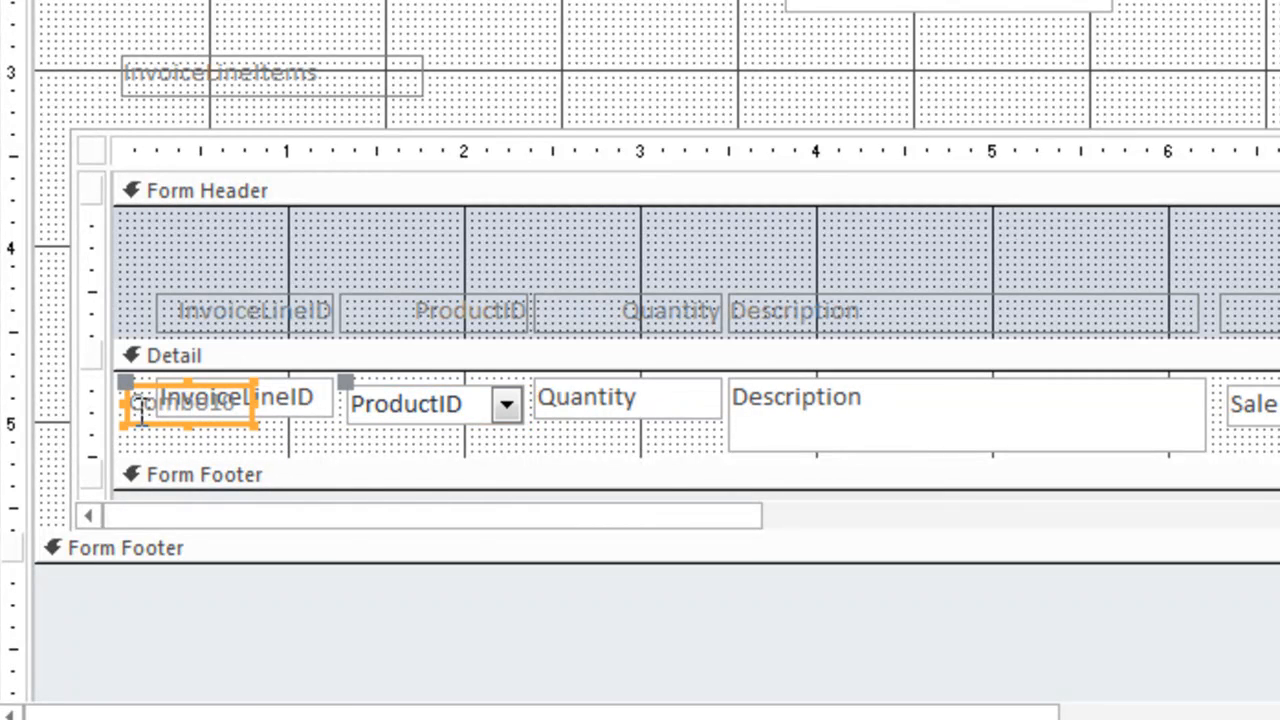
{"action": "right_click", "coordinate": [150, 390]}
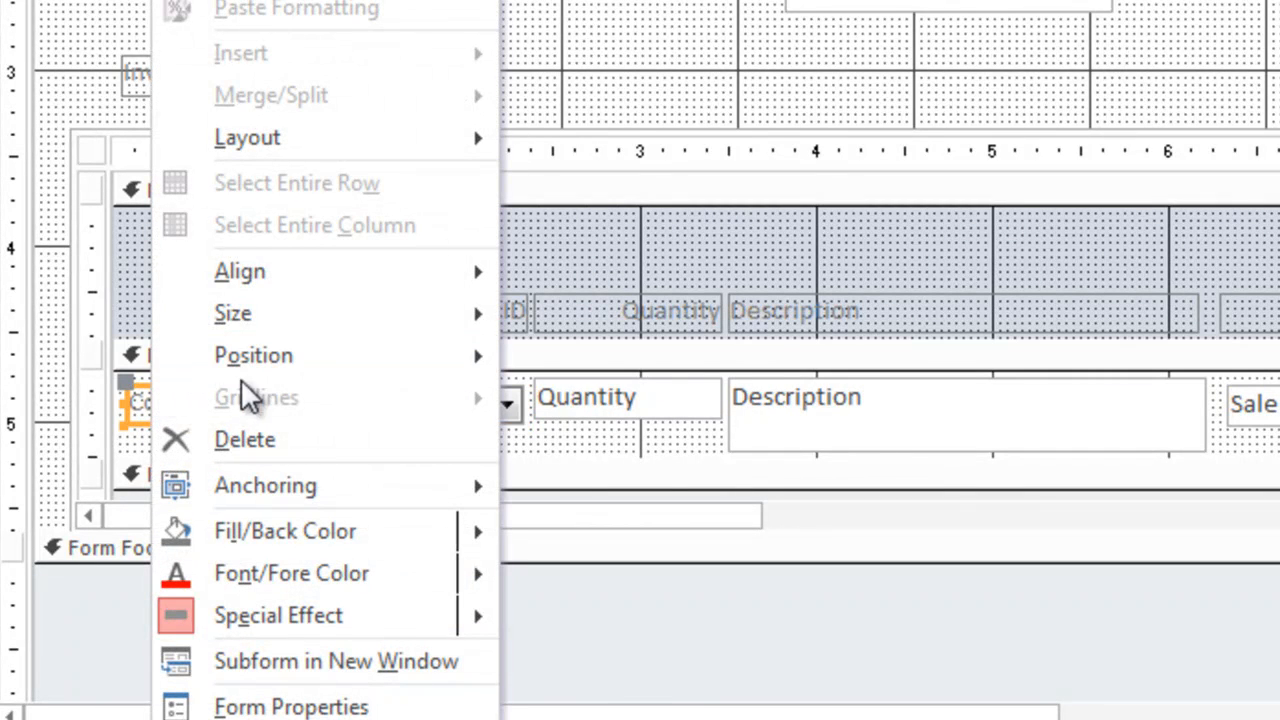
{"action": "left_click", "coordinate": [257, 428]}
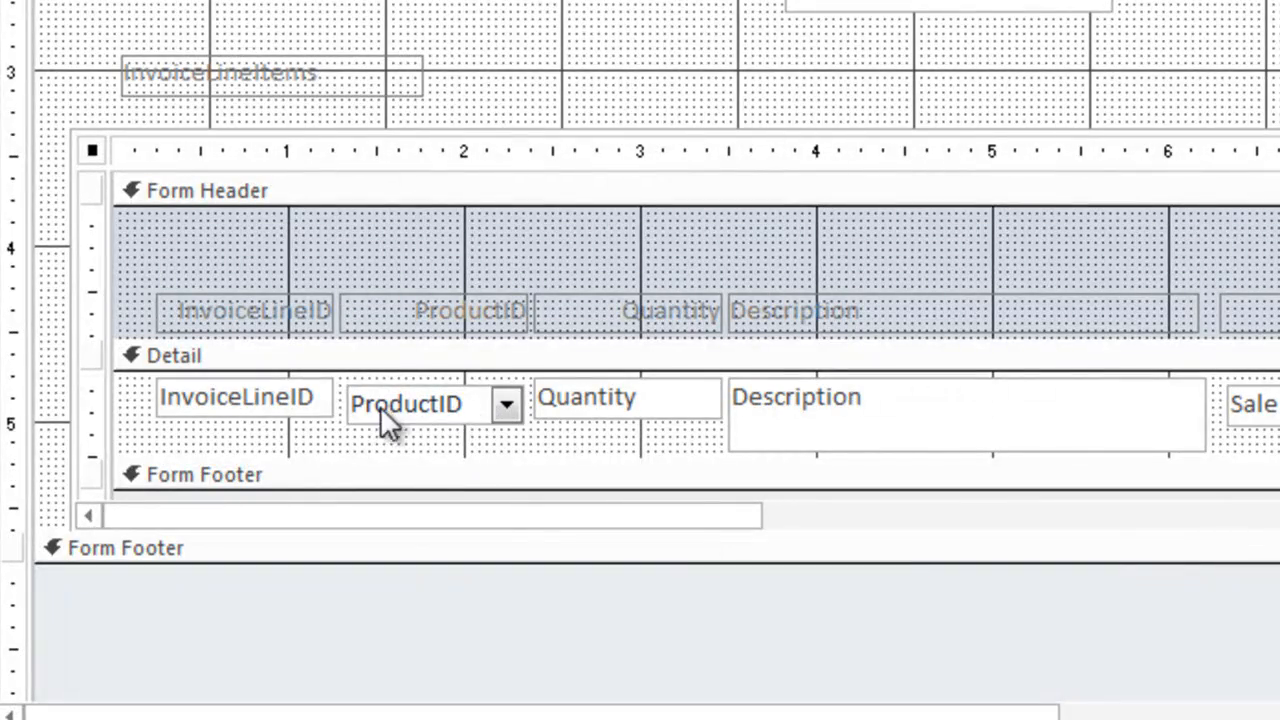
{"action": "left_click", "coordinate": [482, 405]}
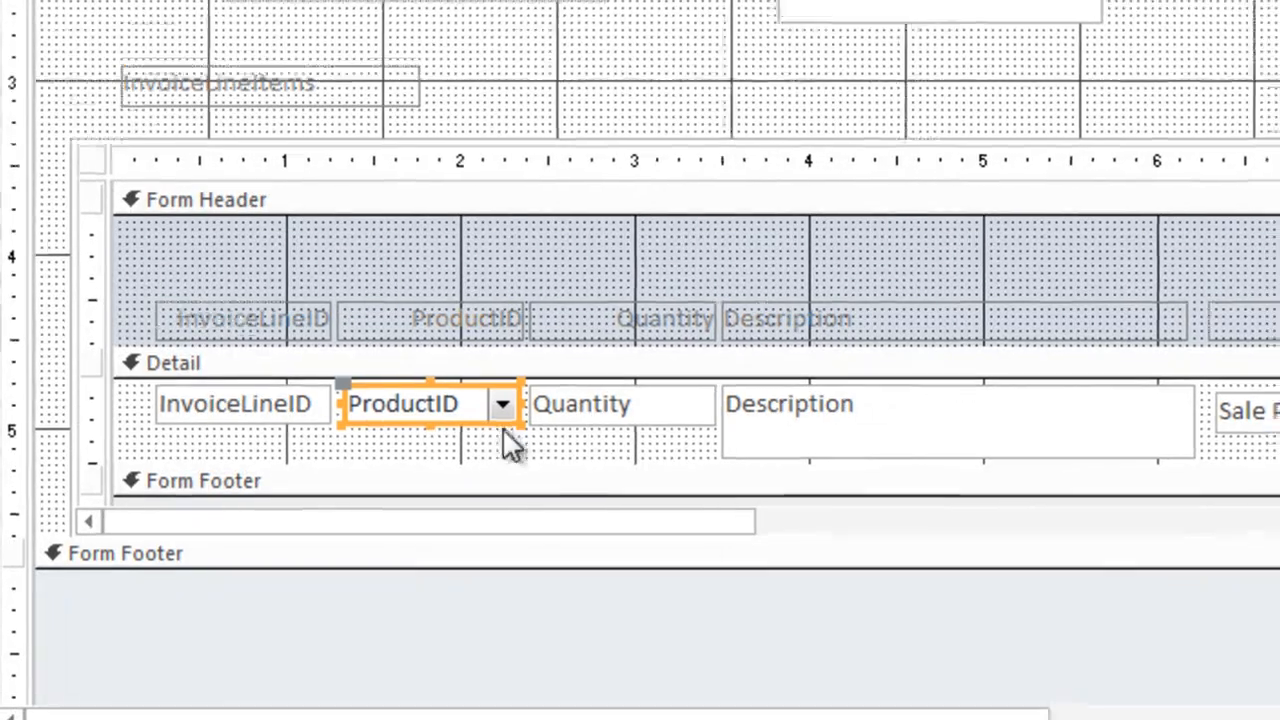
{"action": "left_click", "coordinate": [503, 432]}
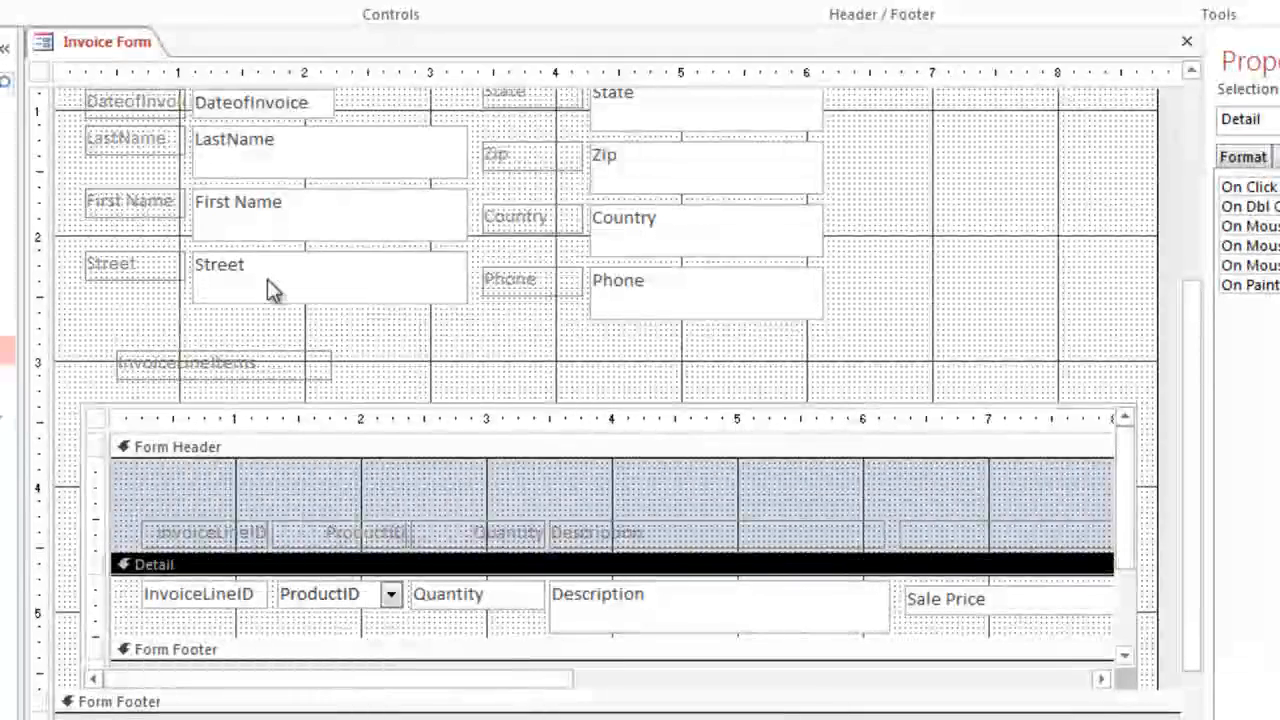
- Switch the Invoice Form to Form View and start a new invoice record
{"action": "right_click", "coordinate": [105, 41]}
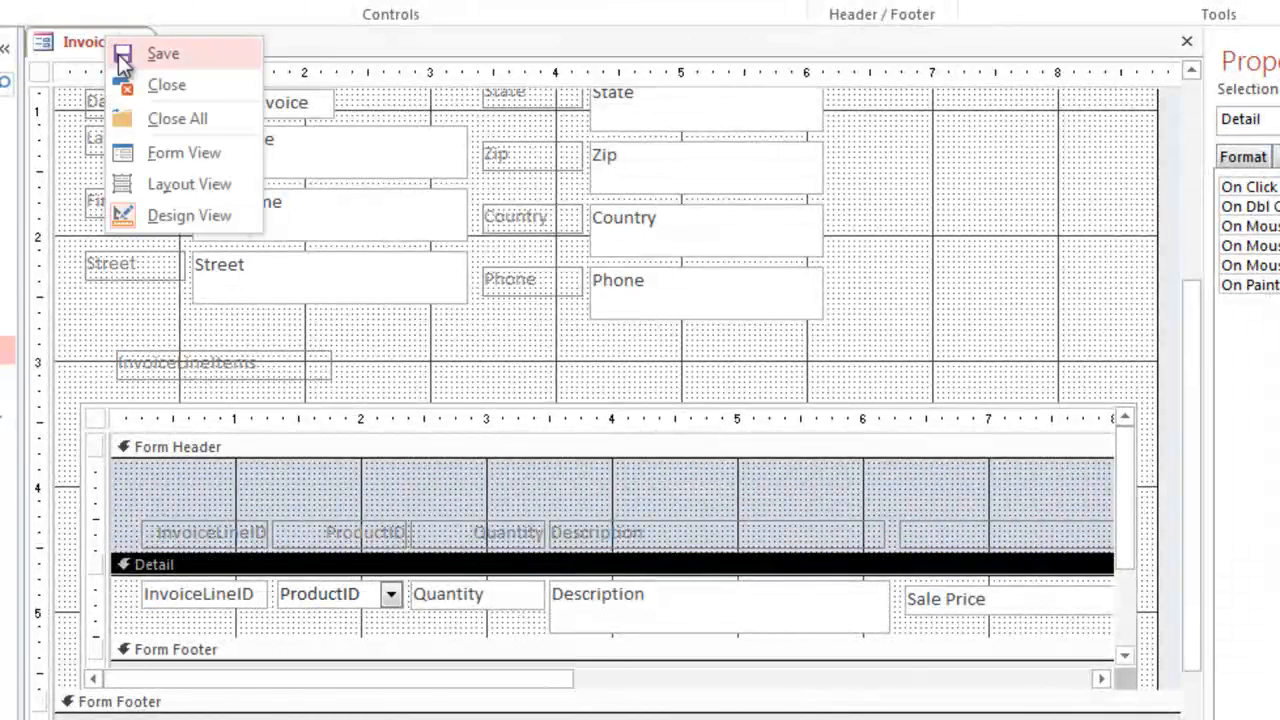
{"action": "left_click", "coordinate": [155, 155]}
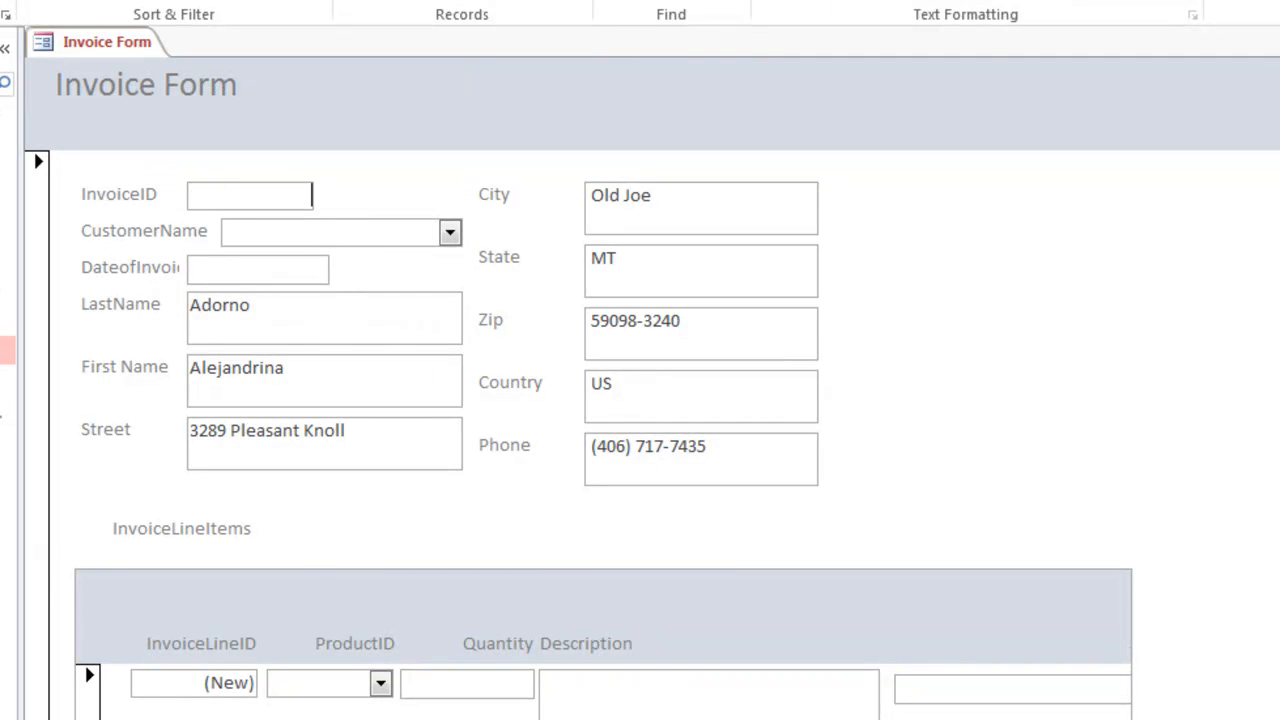
{"action": "key", "text": "ctrl+plus"}
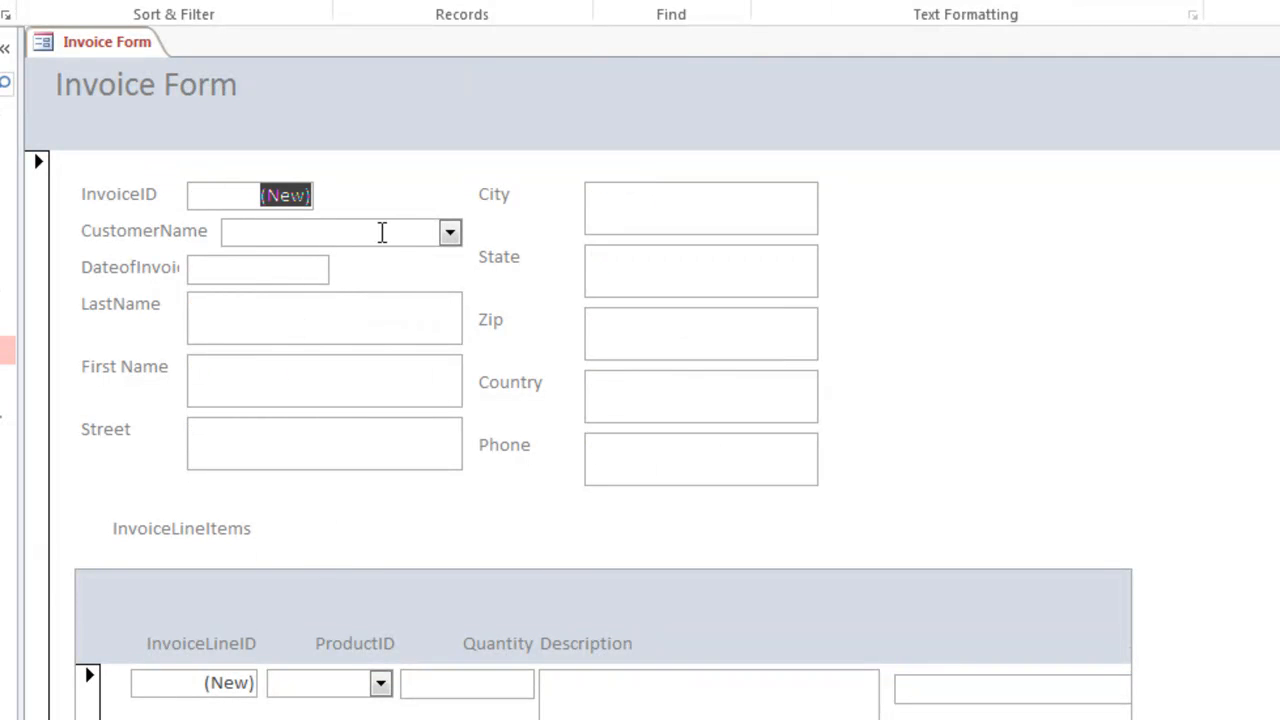
- Pick the customer with last name starting "Allr" from the CustomerName combo box and set the invoice date to 9/1/2014
{"action": "left_click", "coordinate": [449, 232]}
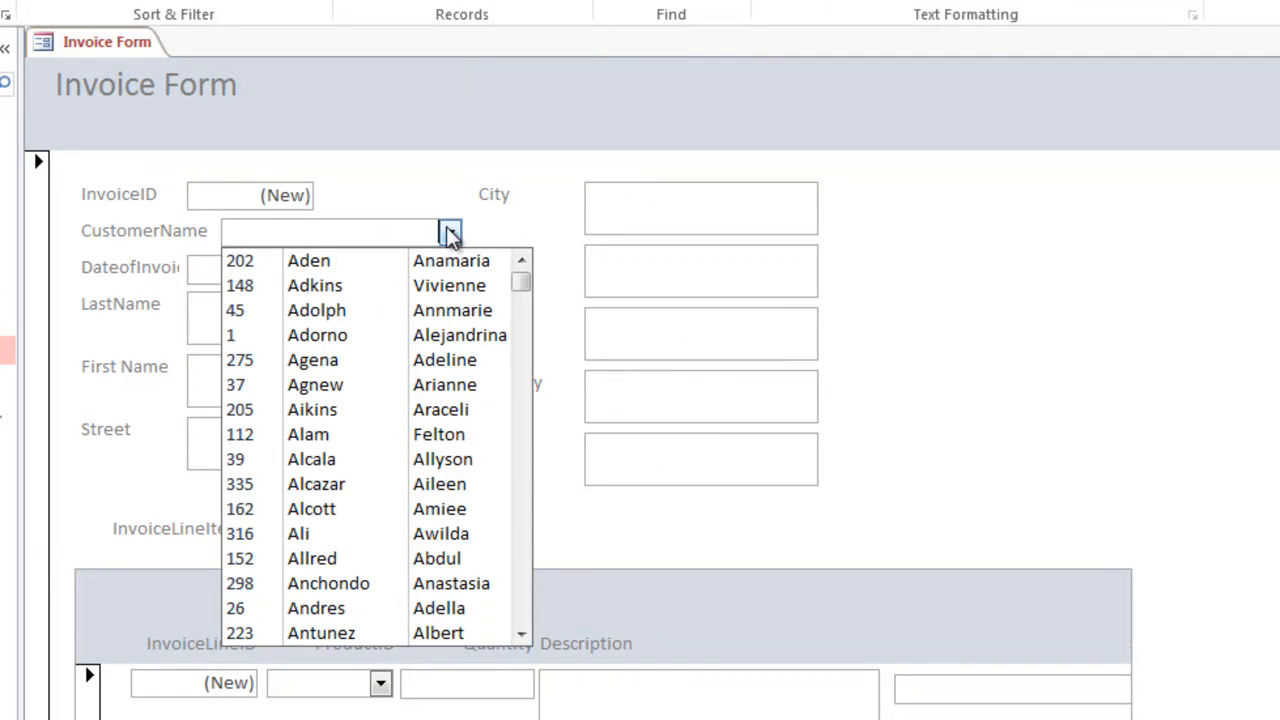
{"action": "left_click", "coordinate": [343, 560]}
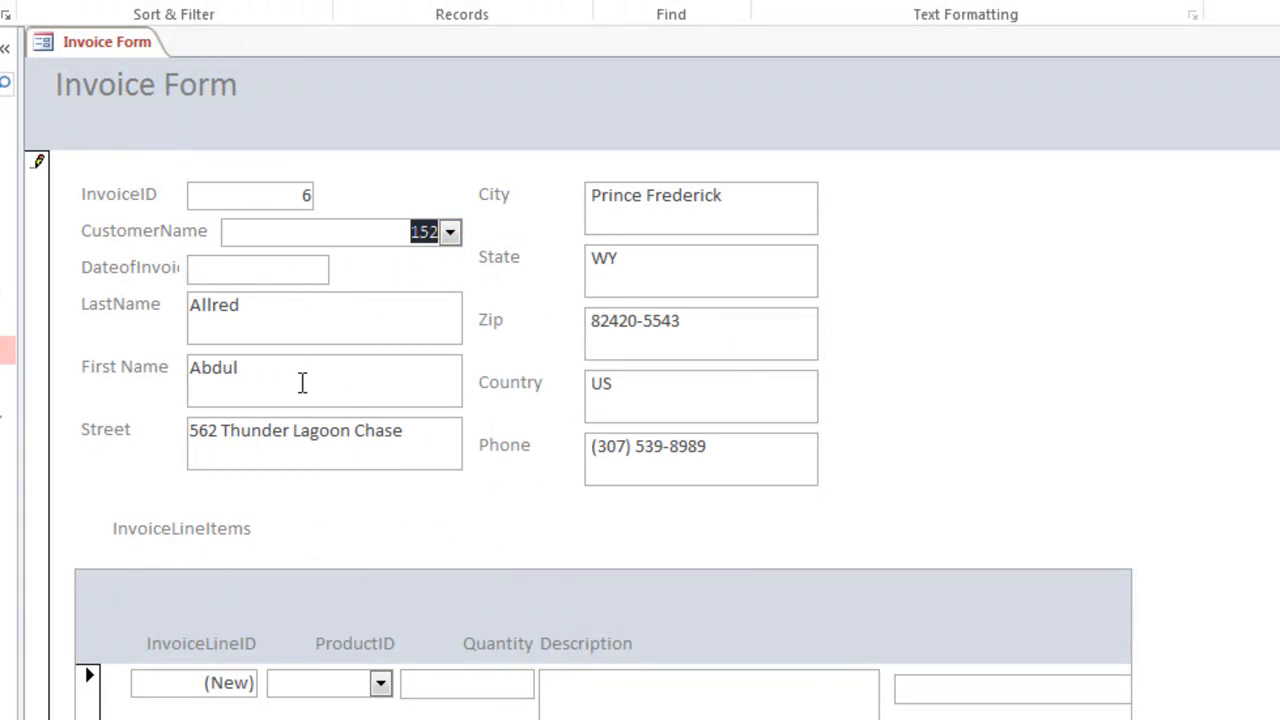
{"action": "left_click", "coordinate": [284, 278]}
{"action": "left_click", "coordinate": [343, 265]}
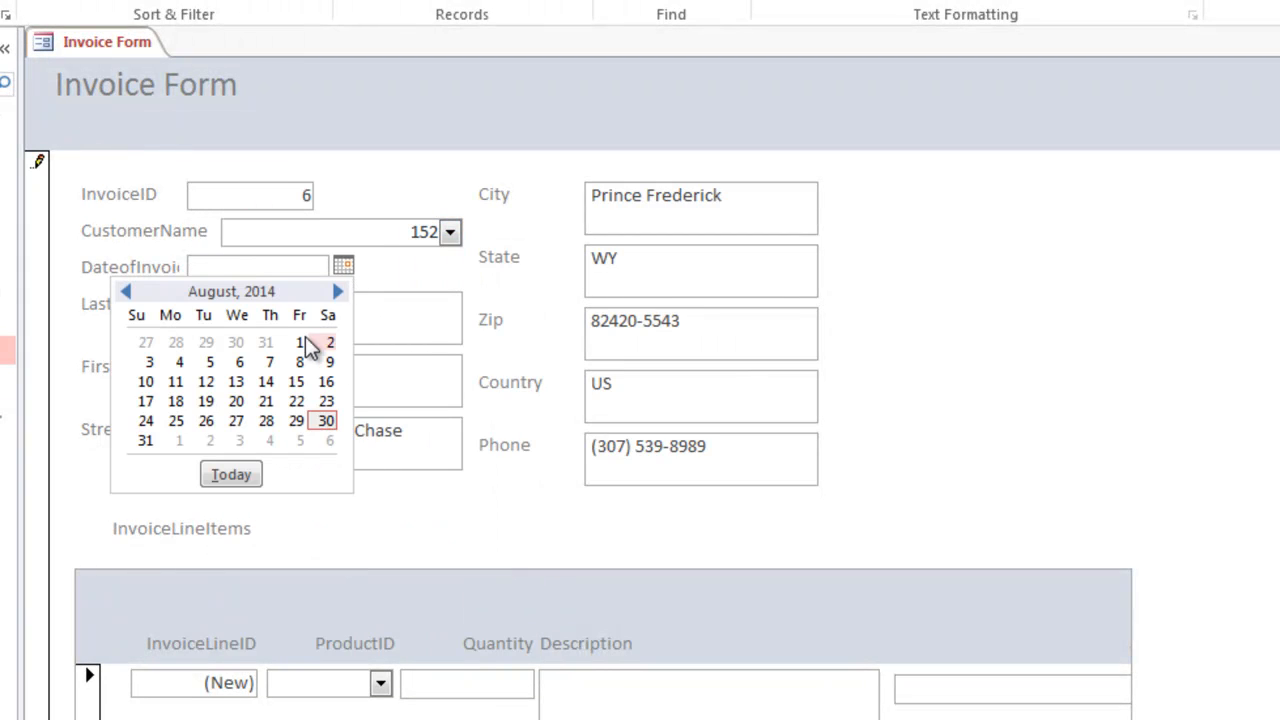
{"action": "left_click", "coordinate": [175, 441]}
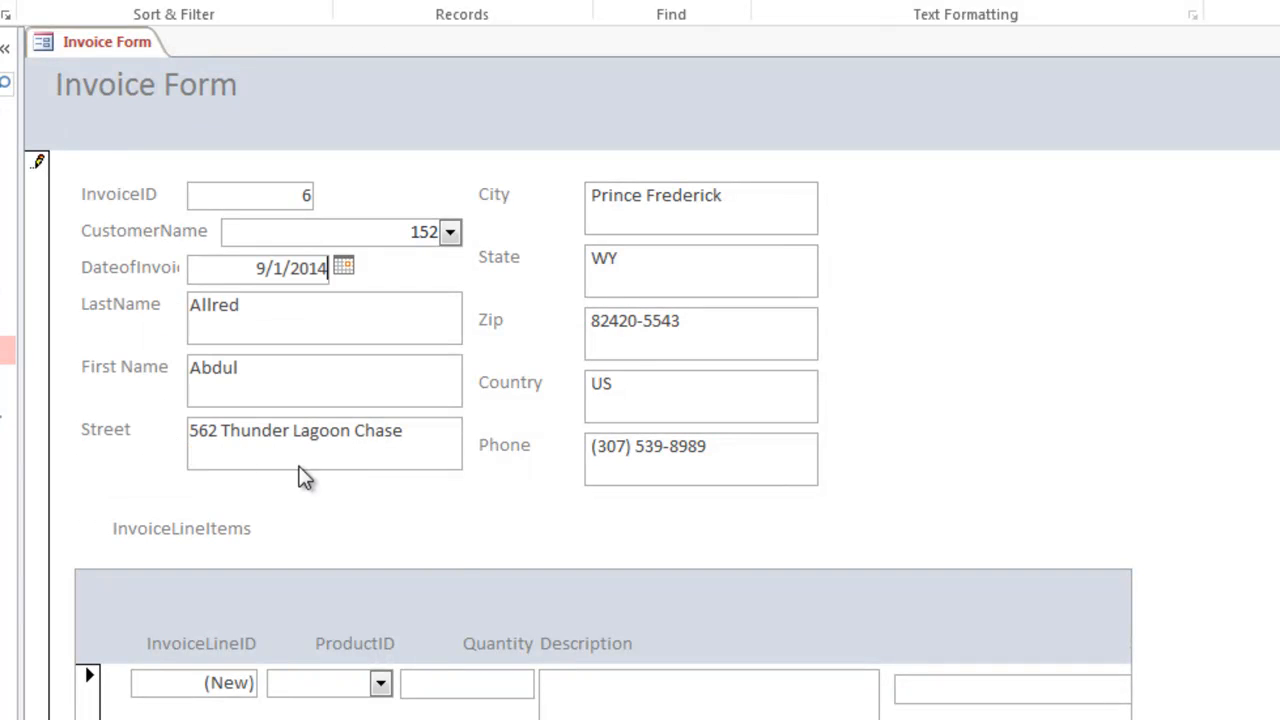
- Choose product 7, Net, on the invoice's first line item and set its quantity to 2
{"action": "left_click", "coordinate": [381, 686]}
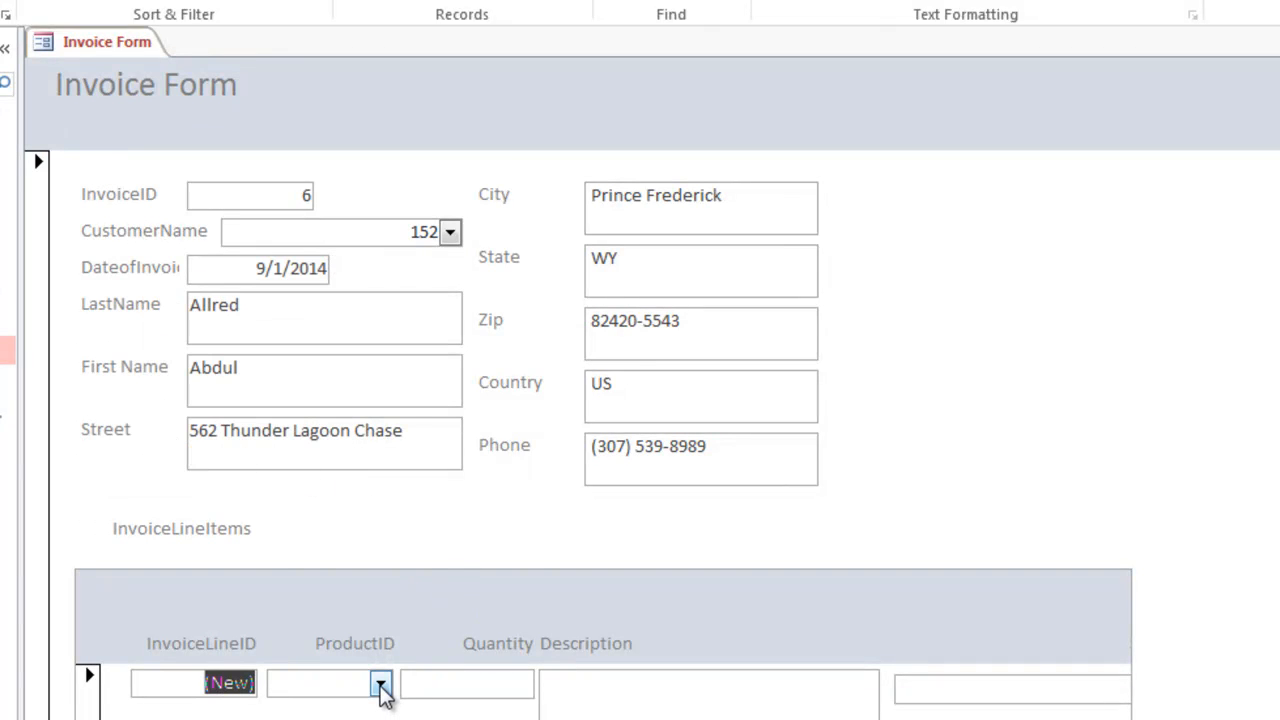
{"action": "left_click", "coordinate": [381, 686]}
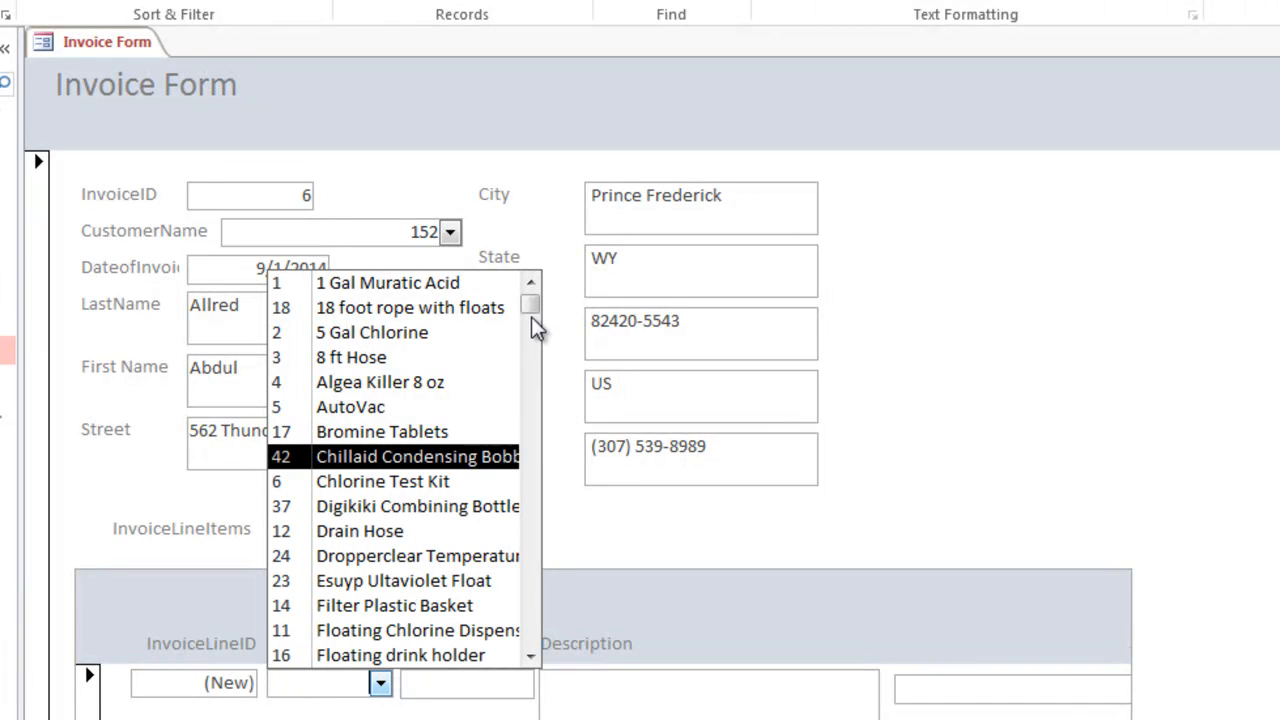
{"action": "left_click_drag", "start_coordinate": [533, 309], "coordinate": [530, 640]}
{"action": "scroll", "coordinate": [447, 490], "scroll_direction": "up", "scroll_amount": 4}
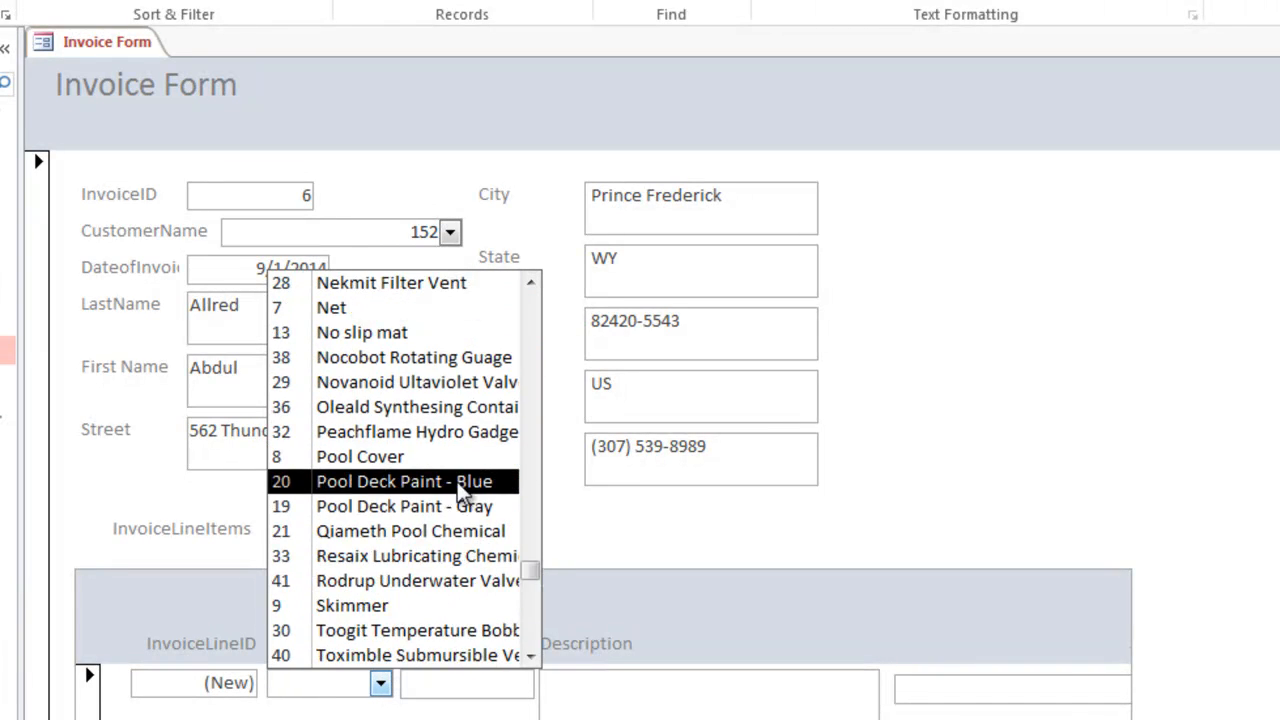
{"action": "scroll", "coordinate": [449, 495], "scroll_direction": "up", "scroll_amount": 4}
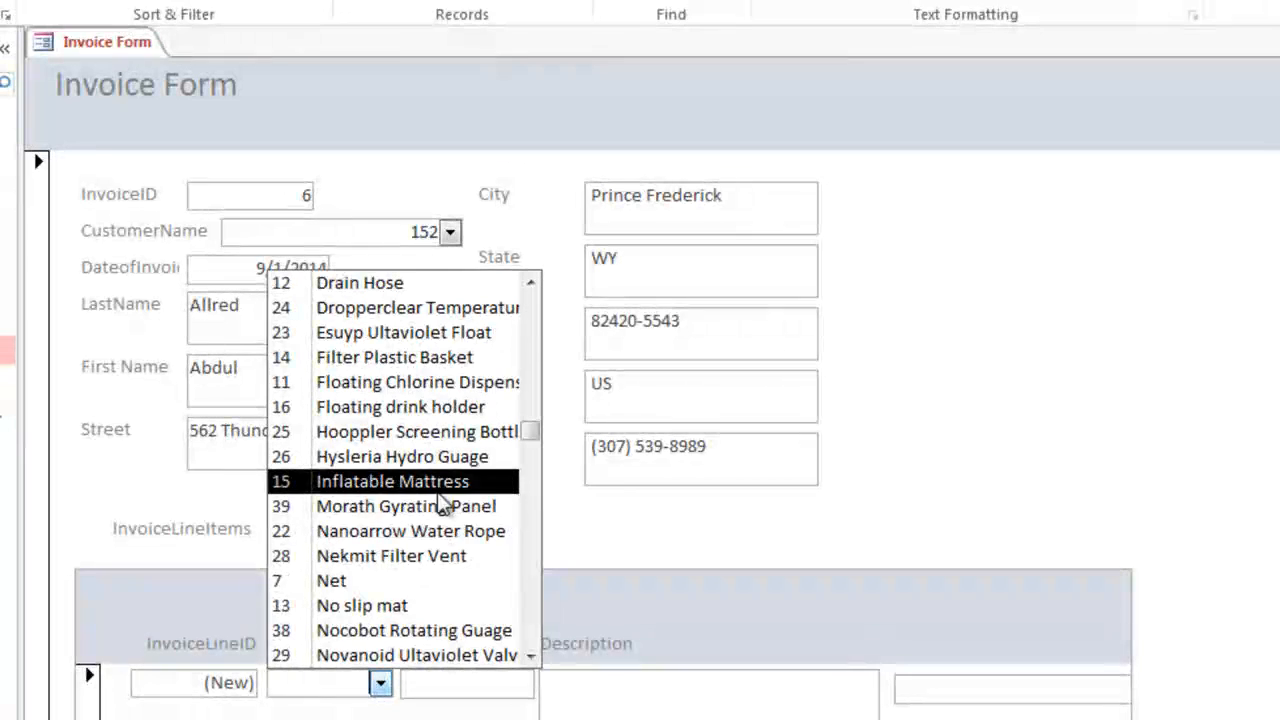
{"action": "left_click", "coordinate": [367, 588]}
{"action": "left_click", "coordinate": [506, 684]}
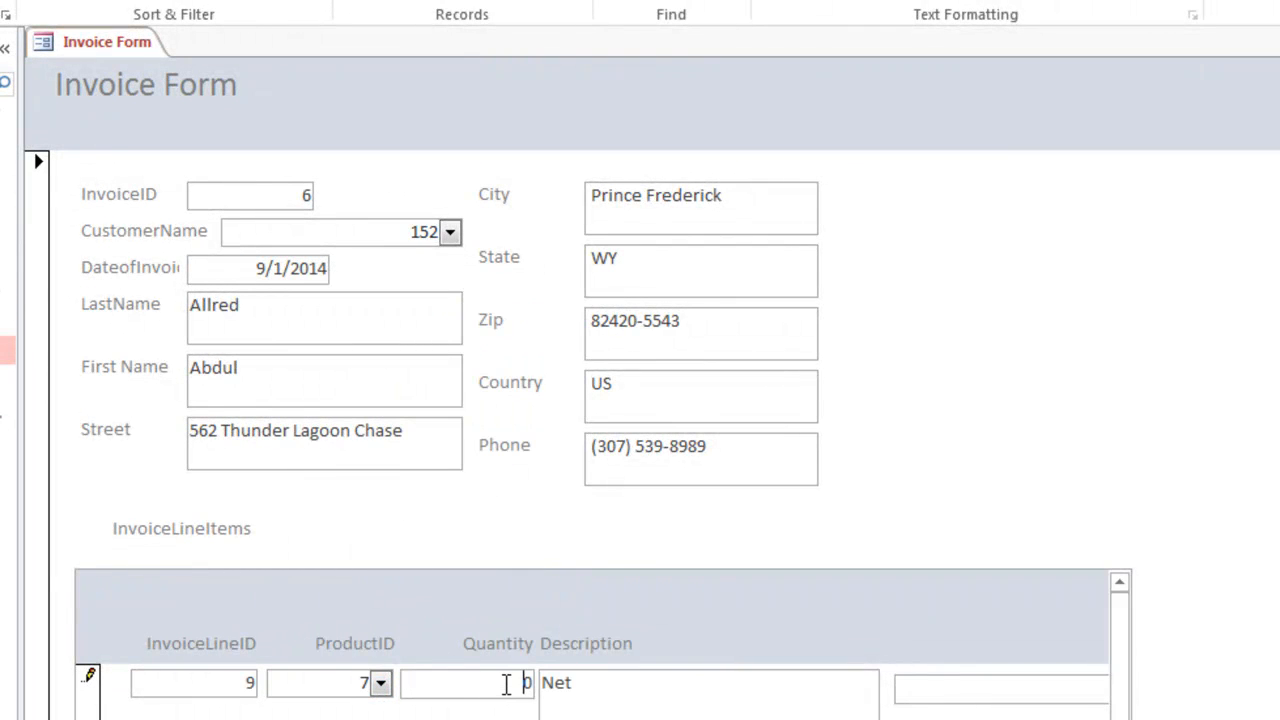
{"action": "key", "text": "BackSpace"}
{"action": "type", "text": "2"}
{"action": "key", "text": "Tab"}
- Choose product 37, Digikiki Combining Bottle, on the invoice's second line item
{"action": "left_click", "coordinate": [380, 635]}
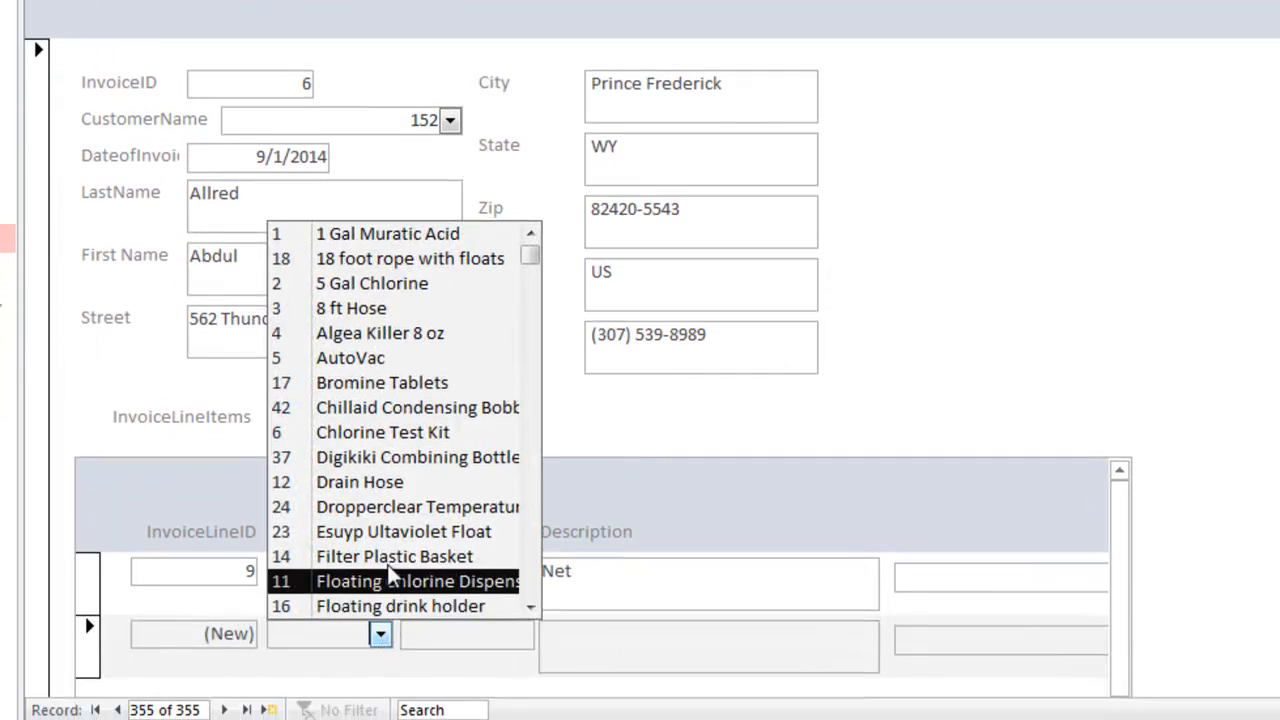
{"action": "left_click", "coordinate": [383, 450]}
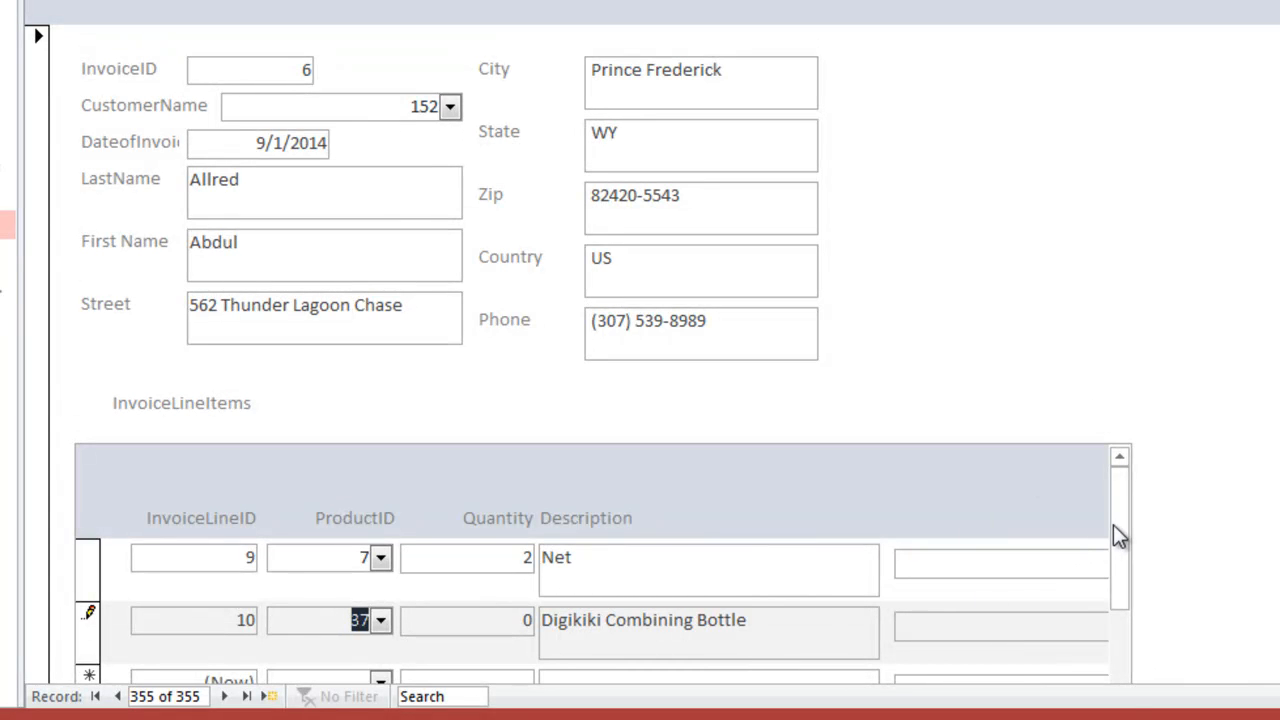
{"action": "left_click_drag", "start_coordinate": [1117, 535], "coordinate": [1114, 614]}
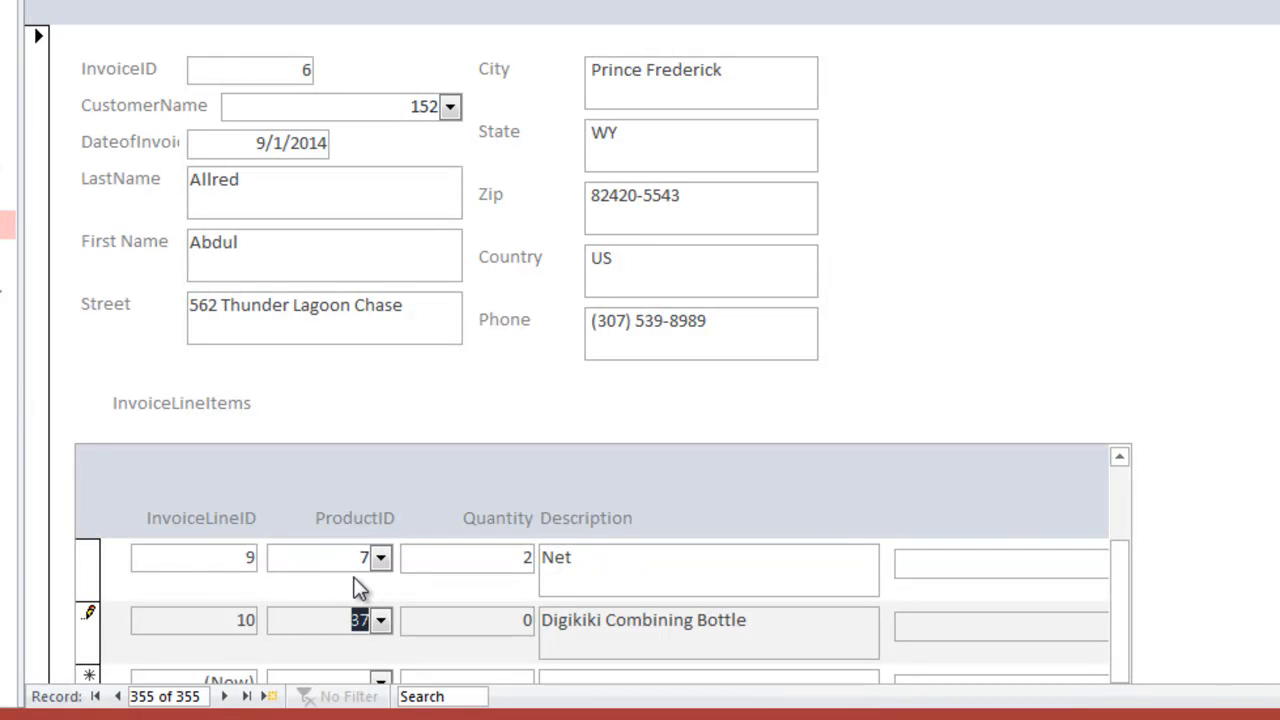
{"action": "left_click_drag", "start_coordinate": [1122, 546], "coordinate": [1125, 510]}
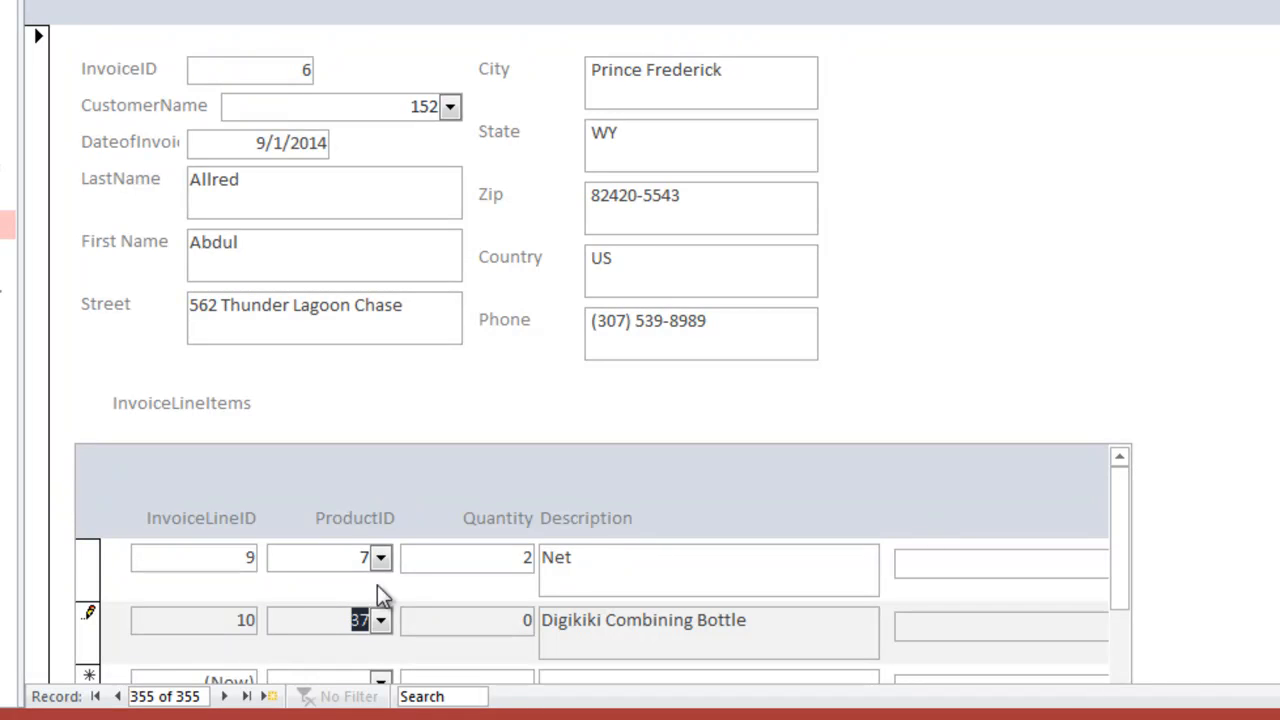
- Review the choices in the first line's ProductID list and in the CustomerName list without changing either selection
{"action": "left_click", "coordinate": [380, 560]}
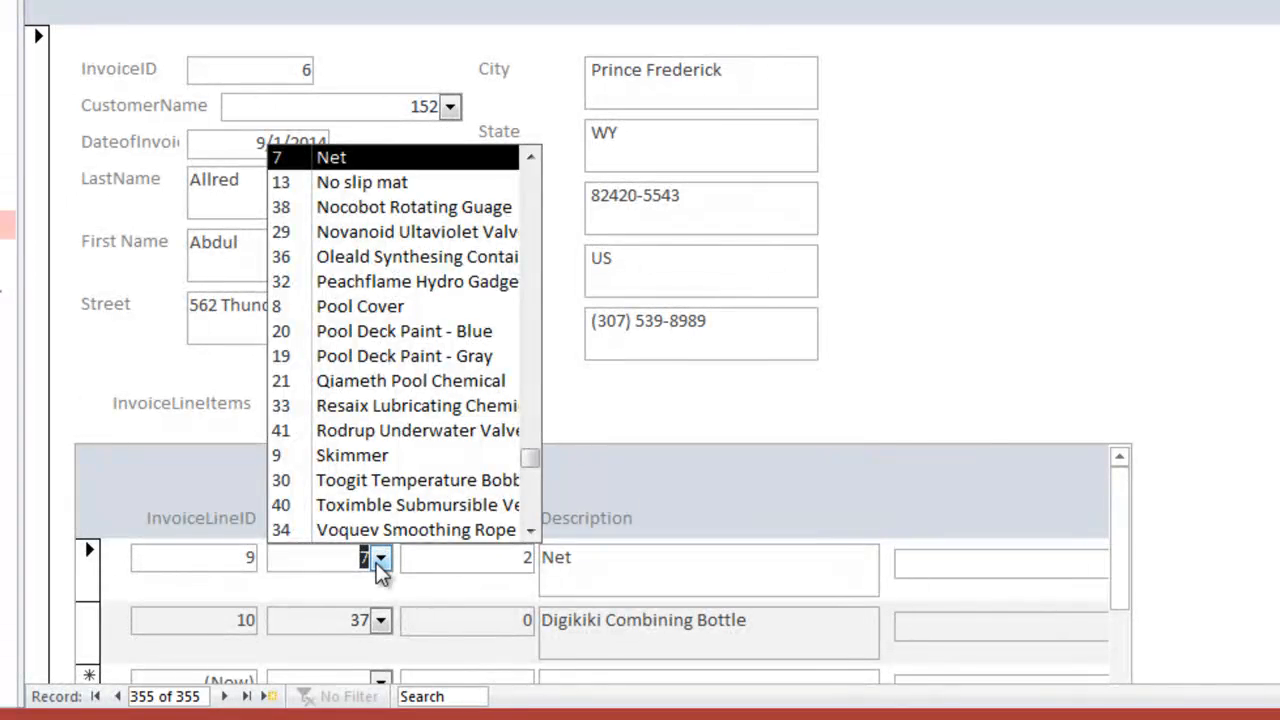
{"action": "left_click", "coordinate": [380, 562]}
{"action": "left_click", "coordinate": [450, 106]}
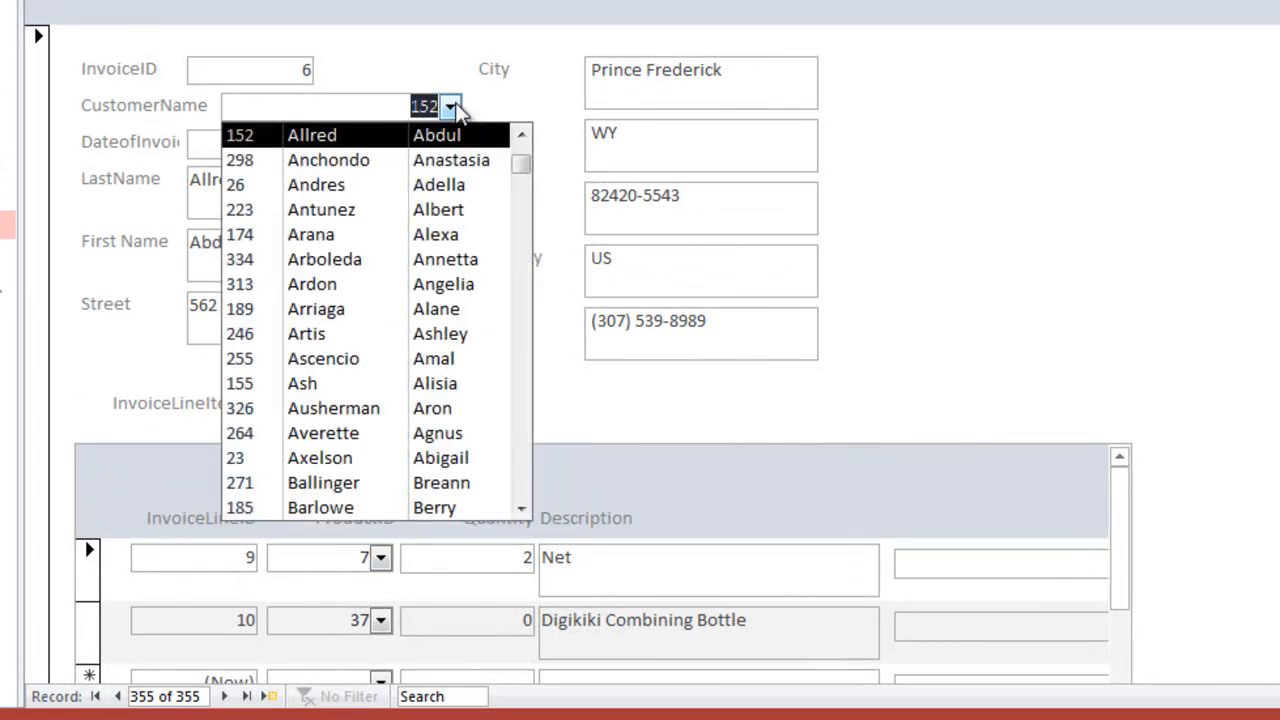
{"action": "left_click", "coordinate": [452, 108]}
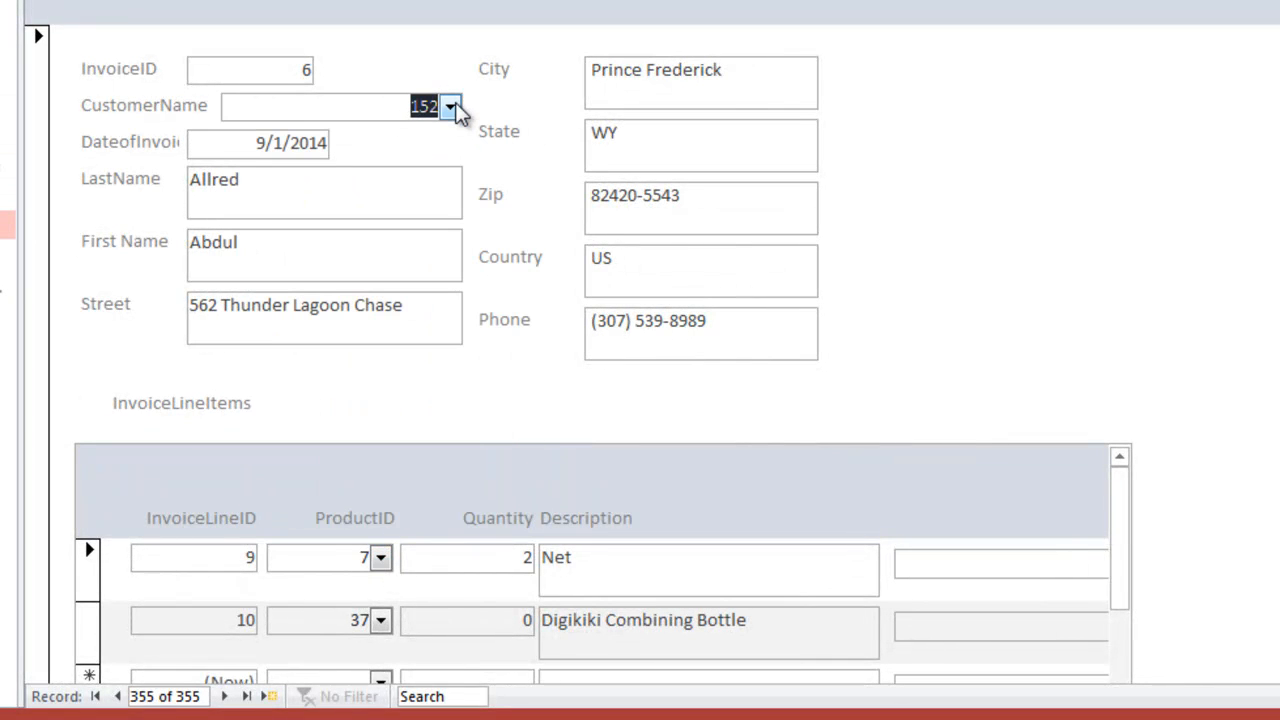